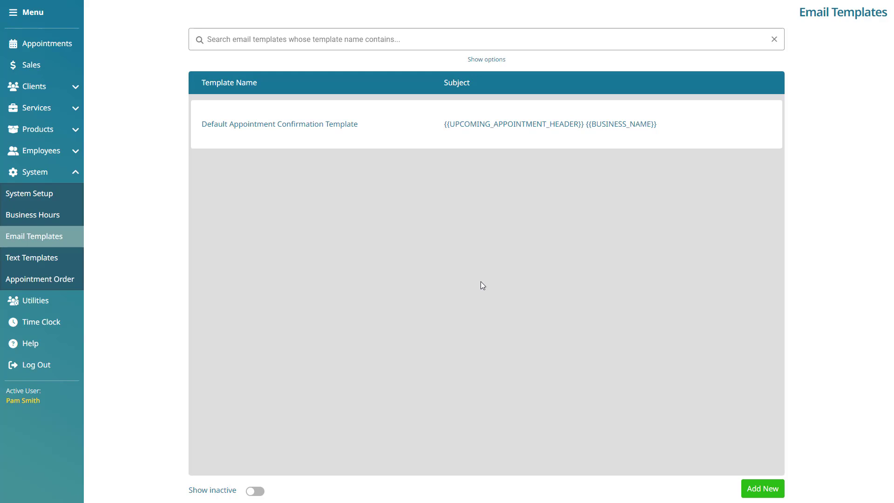
# Create a new email template 'WeMissYou' with subject 'We haven't seen you in a while!'.
pyautogui.click(763, 488)
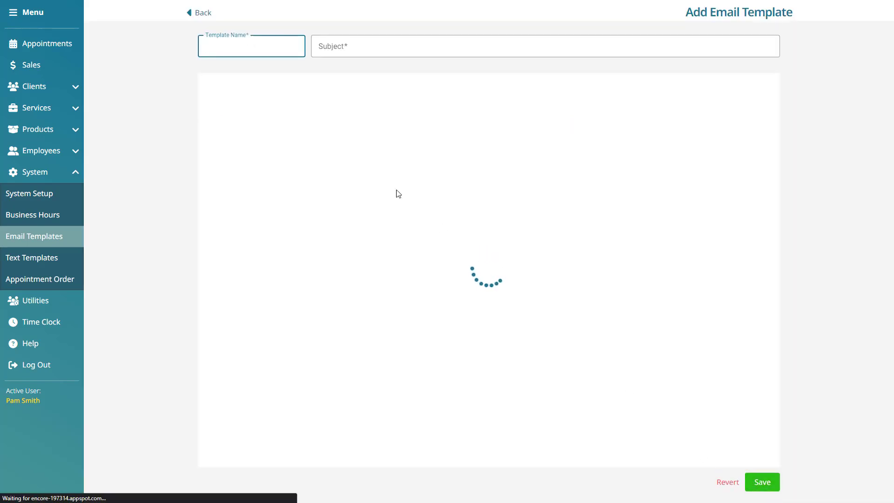
pyautogui.write('We')
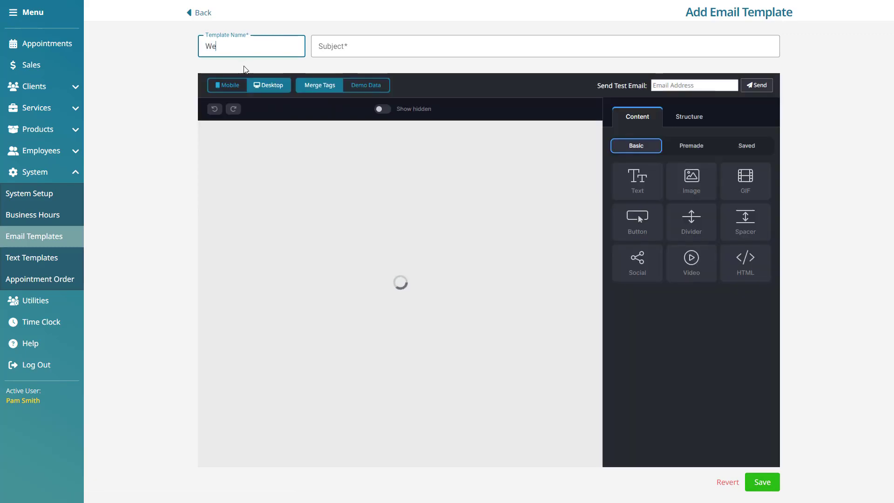
pyautogui.write('Miss')
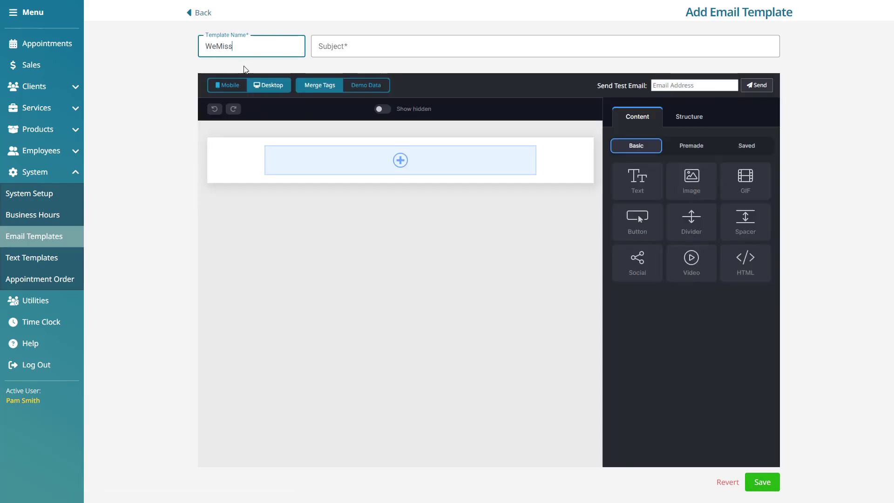
pyautogui.write('You')
pyautogui.press('Tab')
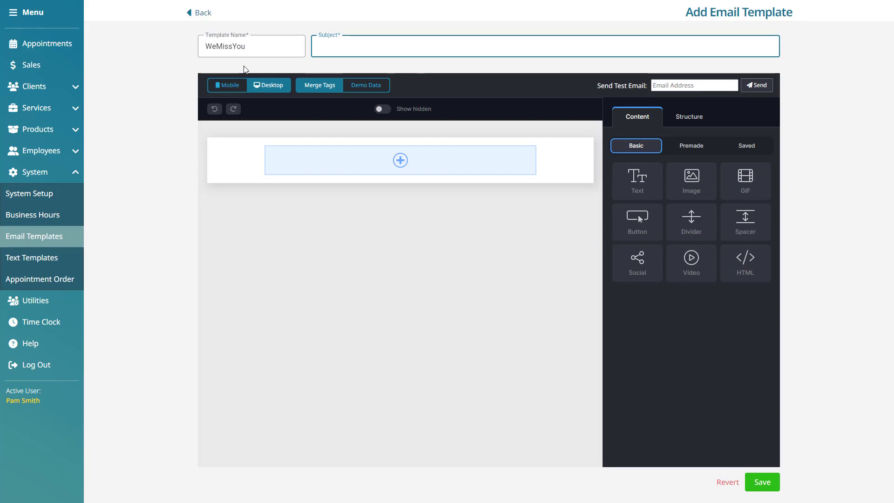
pyautogui.write("We haven't seen you in ")
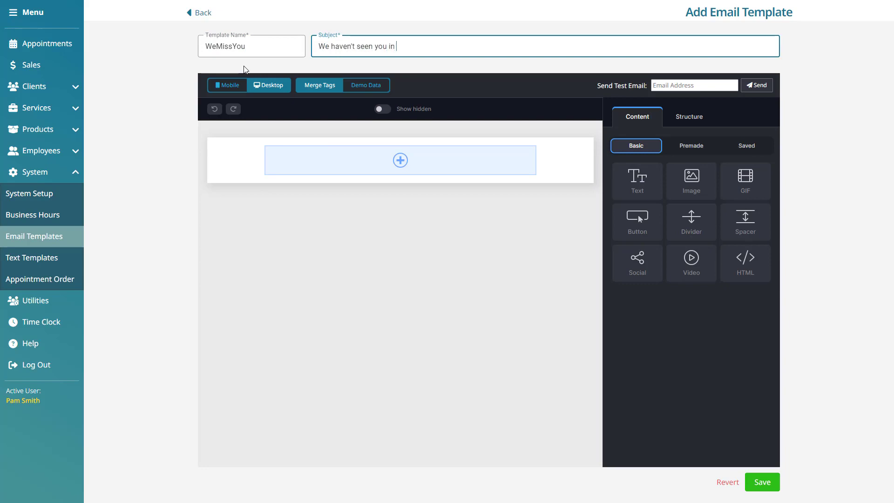
pyautogui.write('a while!')
pyautogui.click(157, 124)
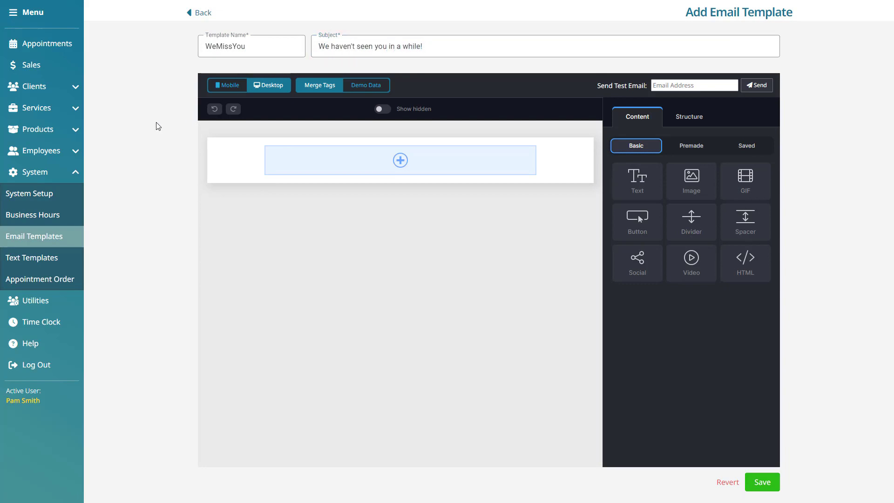
# Open the content-type chooser (Text, Image, Video, HTML) for the empty one-column row.
pyautogui.click(418, 165)
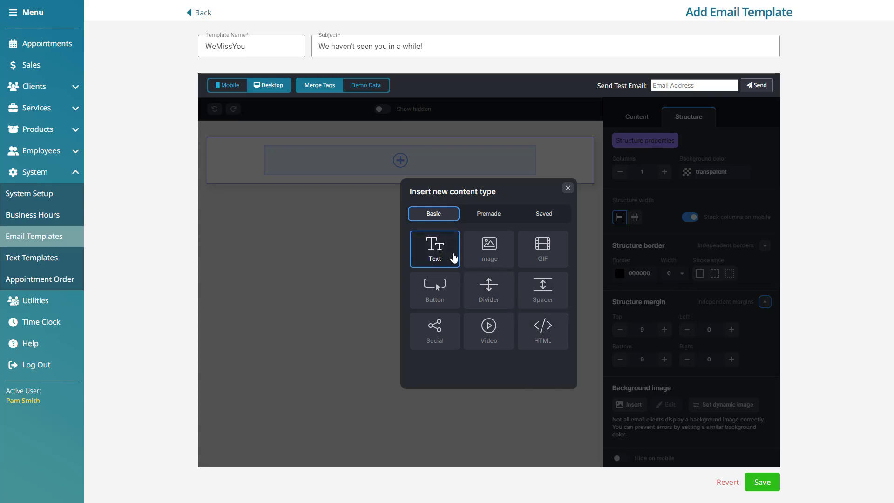
# Insert a Text block and enlarge its placeholder paragraph to 14px.
pyautogui.click(453, 258)
pyautogui.click(416, 157)
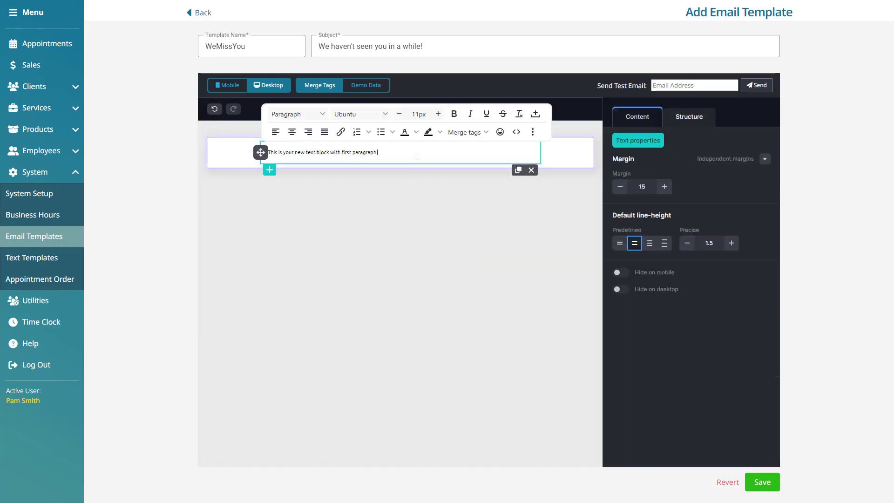
pyautogui.moveTo(399, 153); pyautogui.dragTo(256, 155)
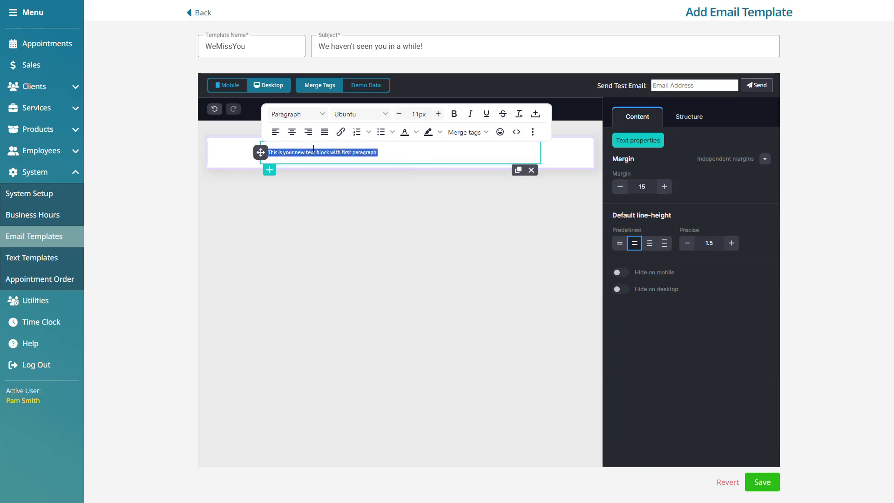
pyautogui.click(323, 115)
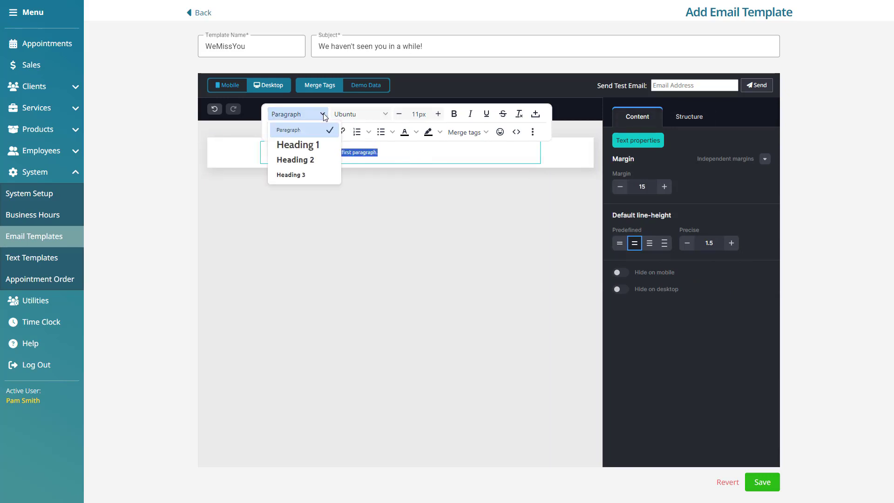
pyautogui.click(385, 115)
pyautogui.click(437, 114)
pyautogui.click(438, 114)
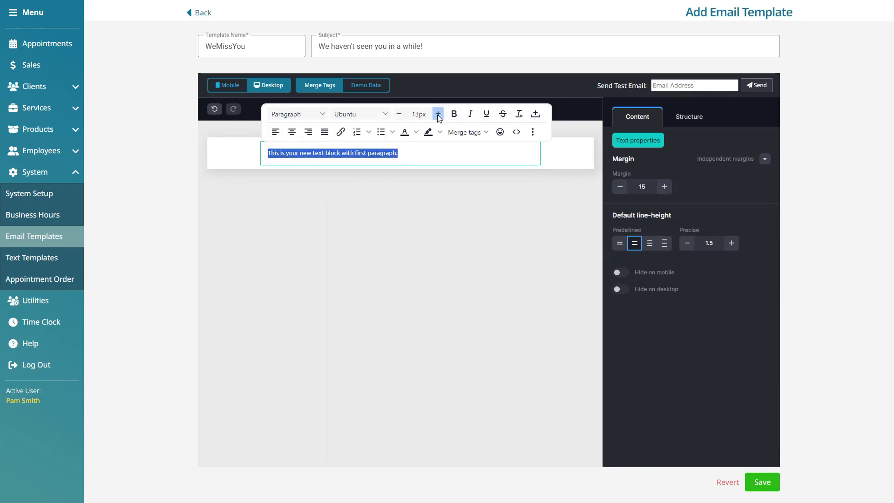
pyautogui.click(437, 115)
# Centre the paragraph, leaving bold, italic, numbering and bullets switched off.
pyautogui.click(454, 114)
pyautogui.click(470, 114)
pyautogui.click(470, 115)
pyautogui.click(454, 114)
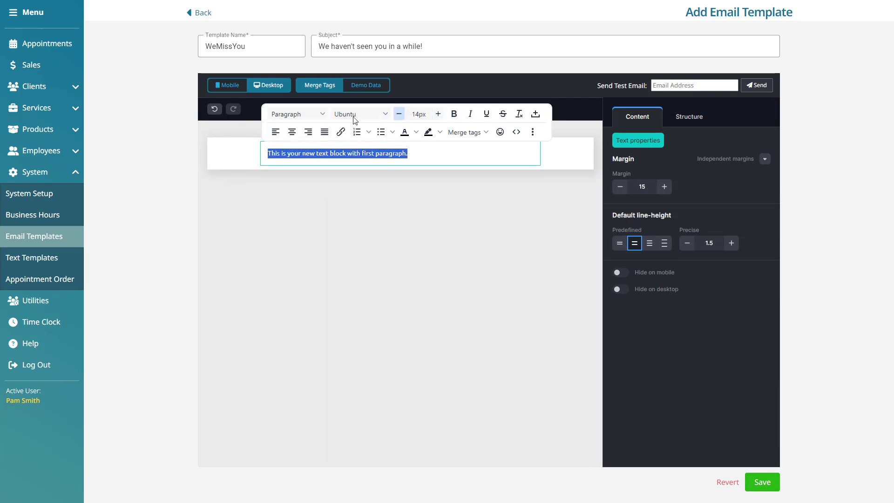
pyautogui.click(298, 132)
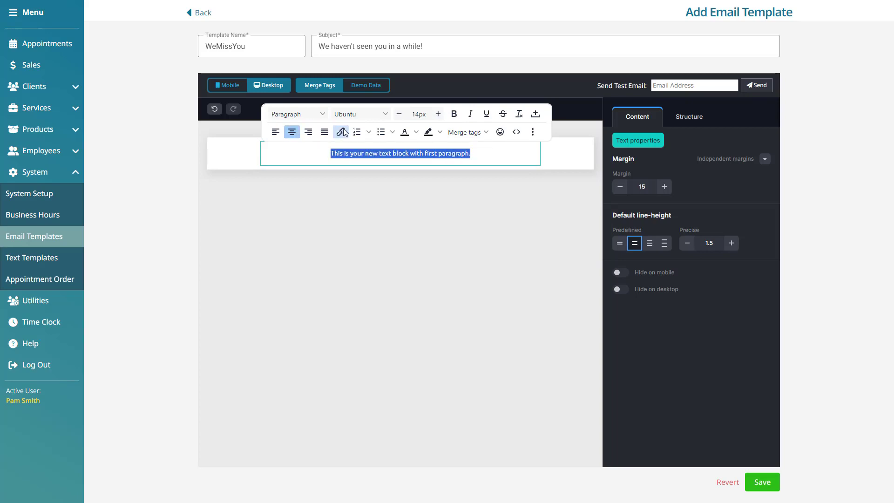
pyautogui.click(358, 132)
pyautogui.click(357, 132)
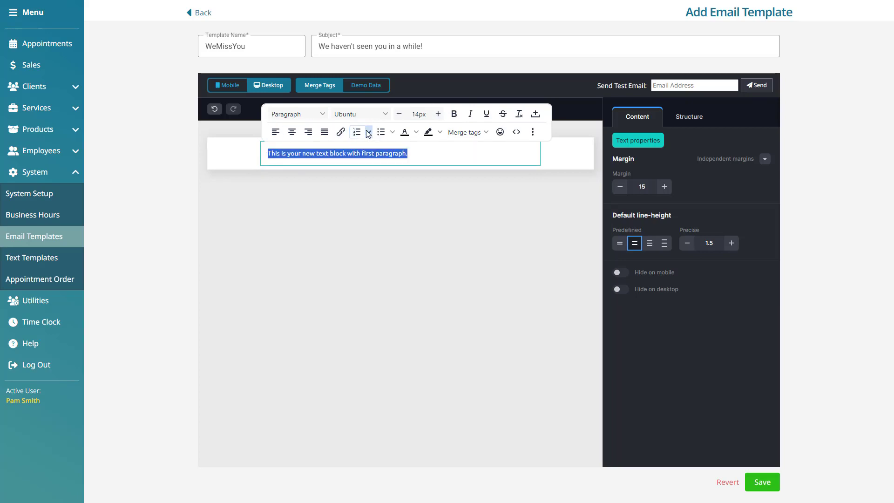
pyautogui.click(381, 132)
pyautogui.click(381, 133)
# Colour the paragraph text green and look through the highlight and merge-field options.
pyautogui.click(416, 133)
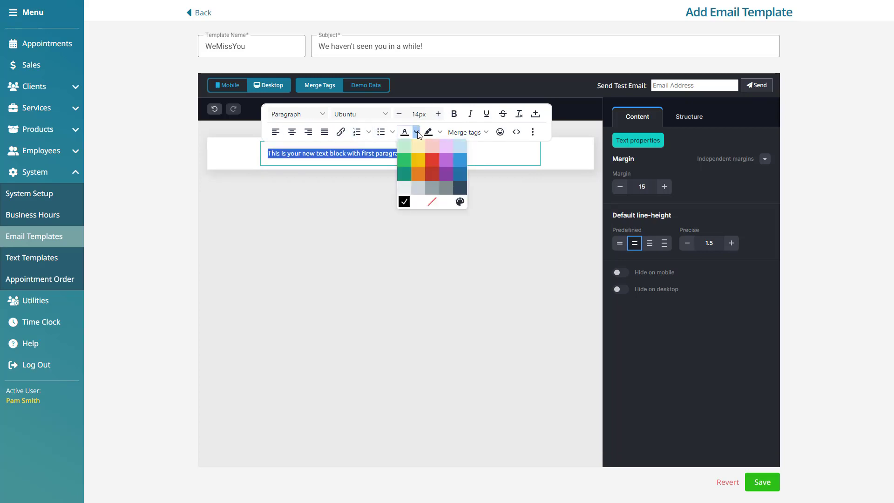
pyautogui.click(402, 158)
pyautogui.click(440, 132)
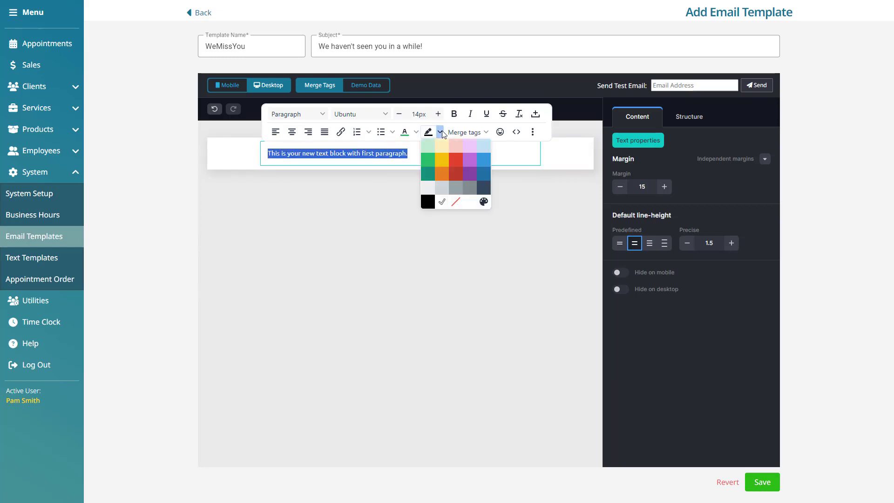
pyautogui.click(443, 133)
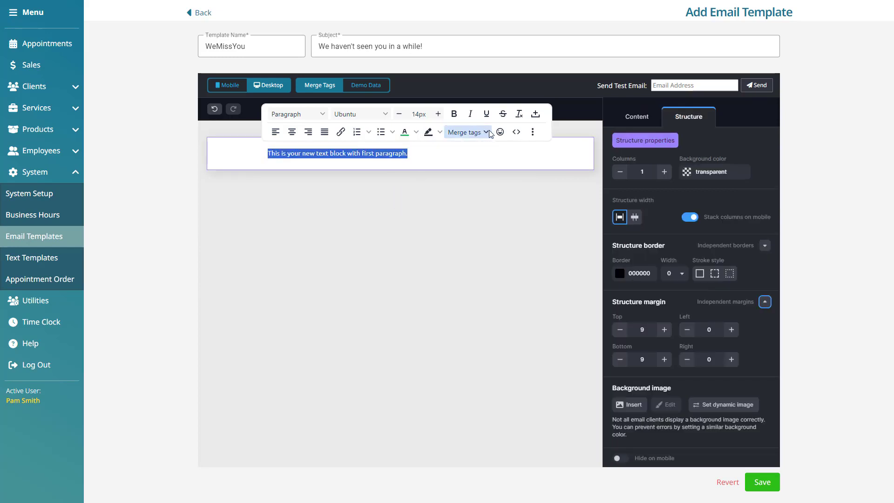
pyautogui.click(490, 133)
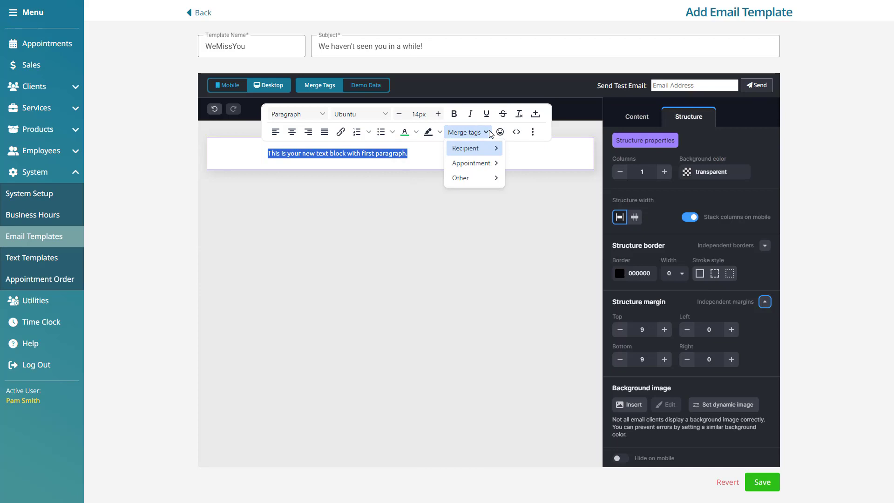
pyautogui.moveTo(495, 149)
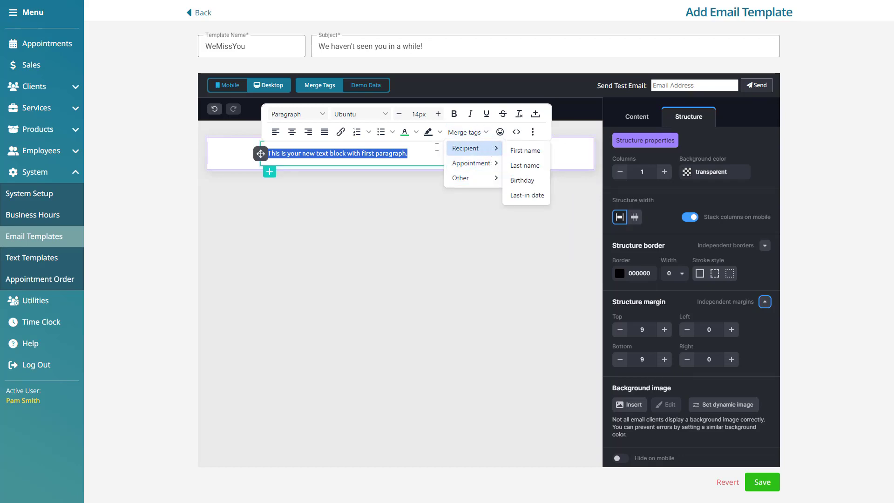
# Paste the greeting and insert the {{FIRST_NAME}} merge field after 'Hi,'.
pyautogui.write("Hi We haven't seen you in a while!")
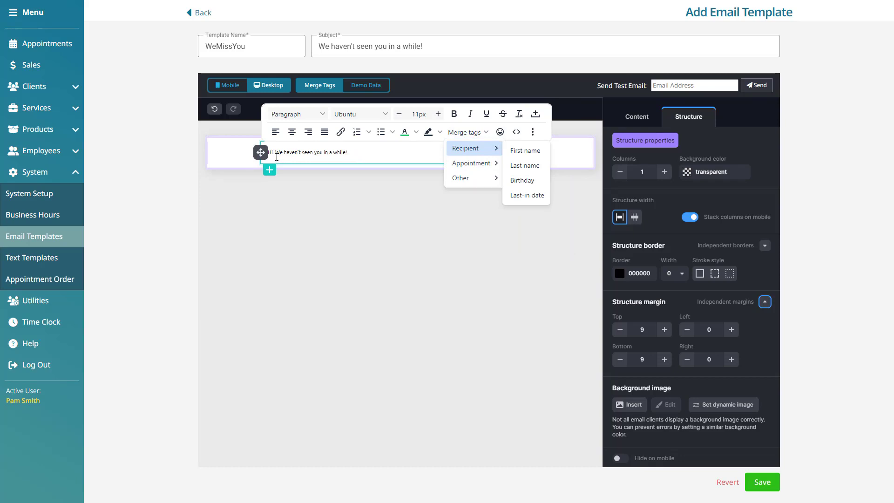
pyautogui.click(274, 154)
pyautogui.write(',')
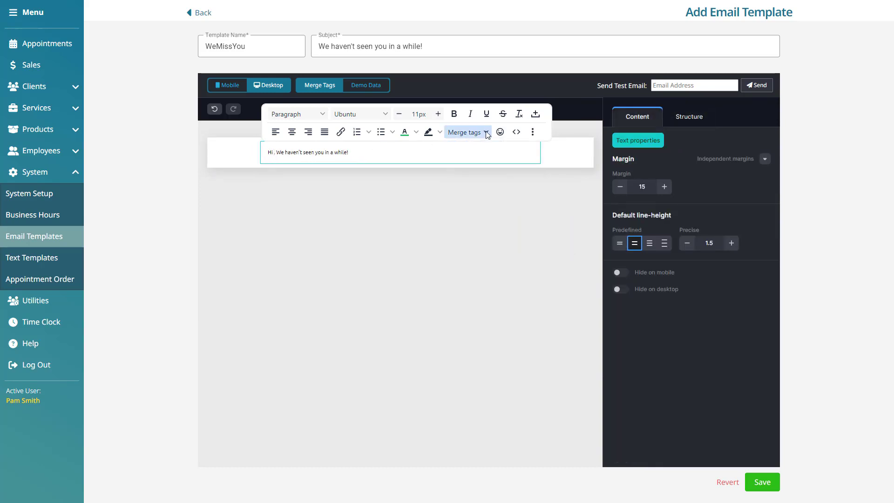
pyautogui.click(466, 132)
pyautogui.click(517, 151)
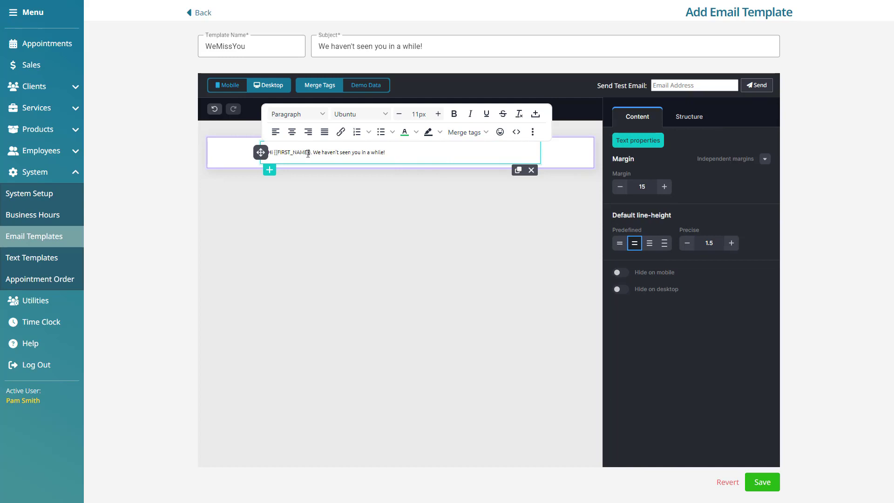
pyautogui.moveTo(308, 153); pyautogui.dragTo(275, 154)
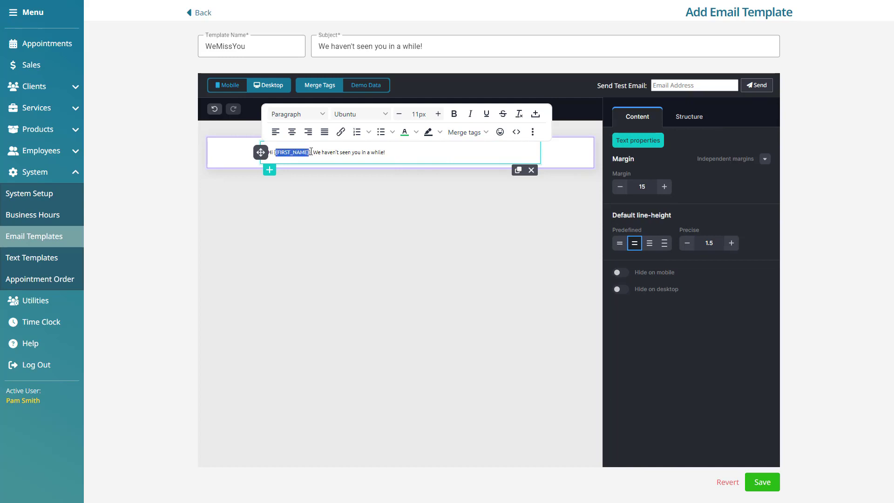
pyautogui.click(423, 151)
# Make the whole greeting line 14px, centred and bold, keeping the Ubuntu font.
pyautogui.moveTo(406, 157); pyautogui.dragTo(262, 152)
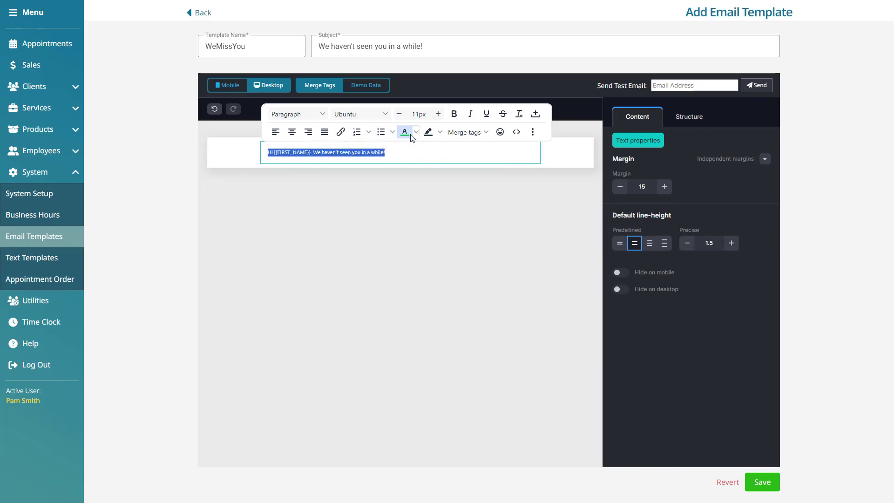
pyautogui.click(438, 114)
pyautogui.click(438, 114)
pyautogui.click(438, 114)
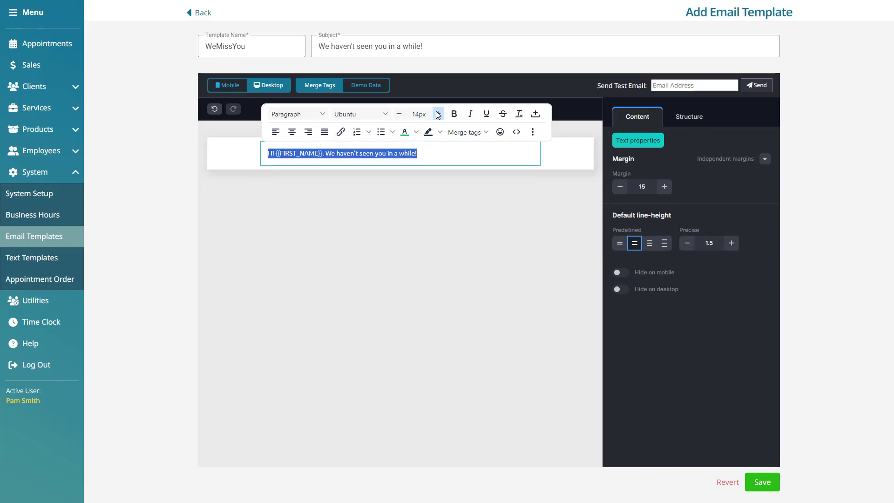
pyautogui.click(292, 132)
pyautogui.click(386, 115)
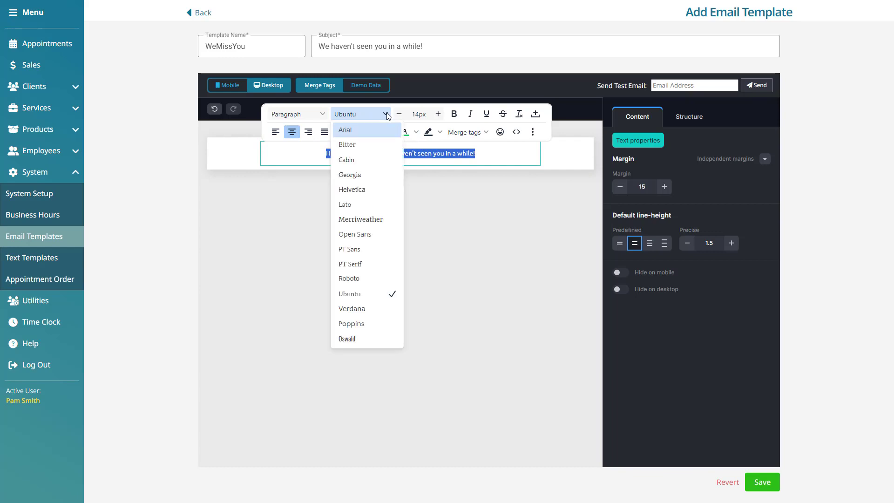
pyautogui.click(513, 149)
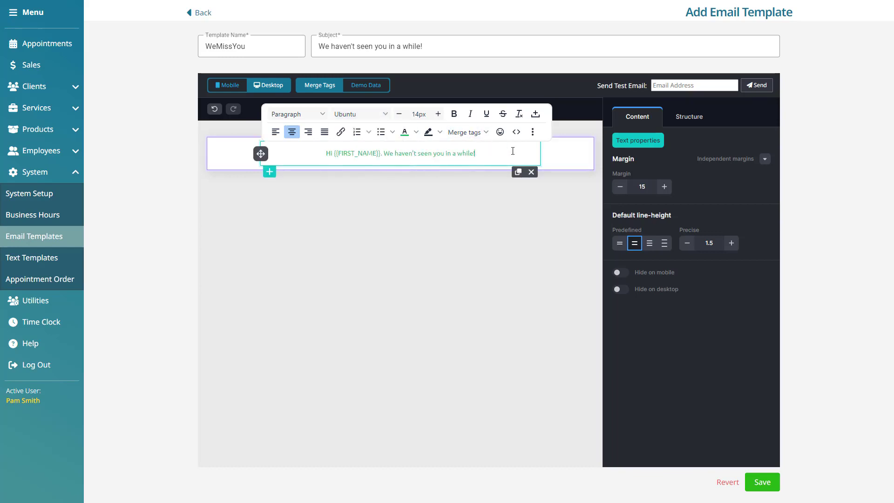
pyautogui.tripleClick(513, 151)
pyautogui.click(454, 114)
pyautogui.click(492, 160)
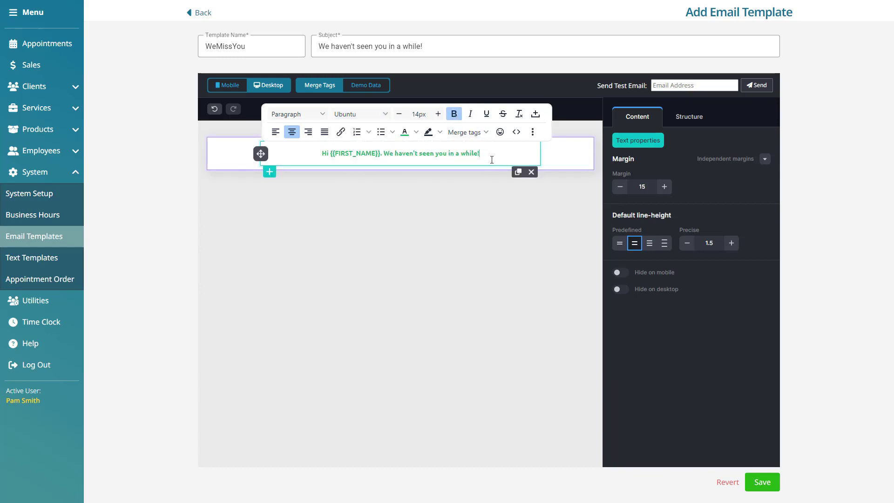
# Preview the greeting with Demo Data, then return to the Merge Tags view.
pyautogui.click(379, 86)
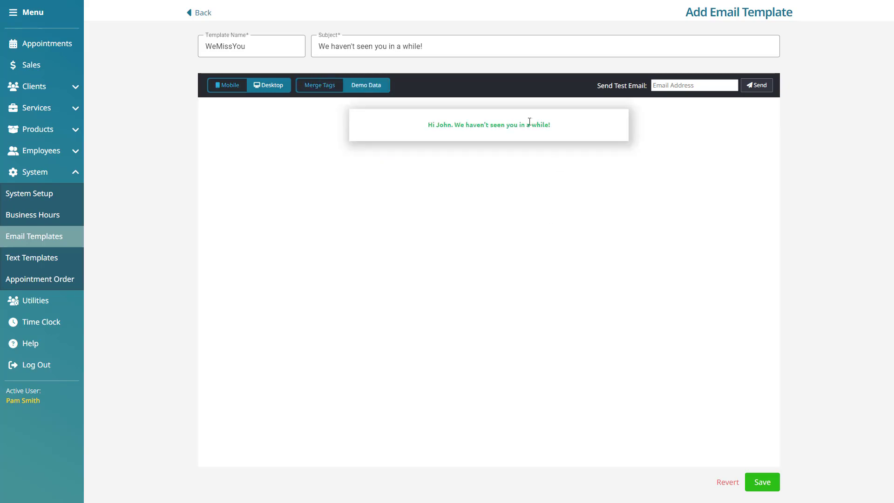
pyautogui.moveTo(436, 125); pyautogui.dragTo(455, 126)
pyautogui.click(322, 88)
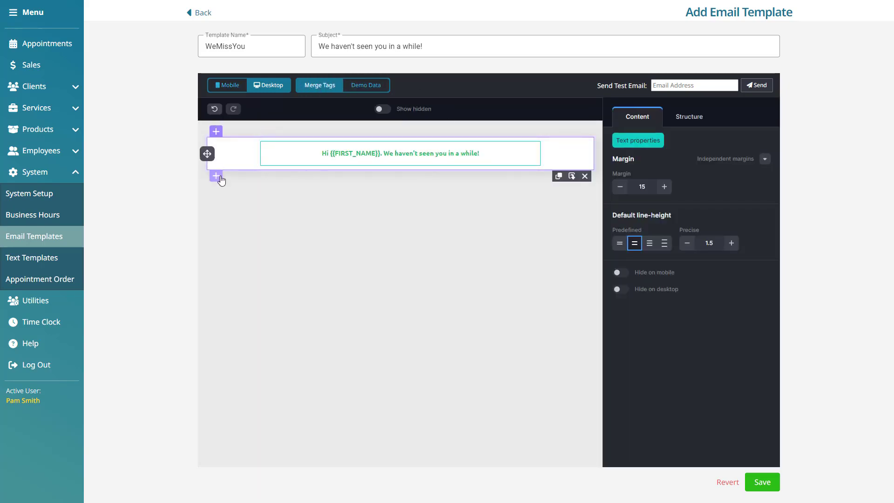
# Add a one-column section with an Image block holding the spa facial photo, image margin 10.
pyautogui.click(217, 176)
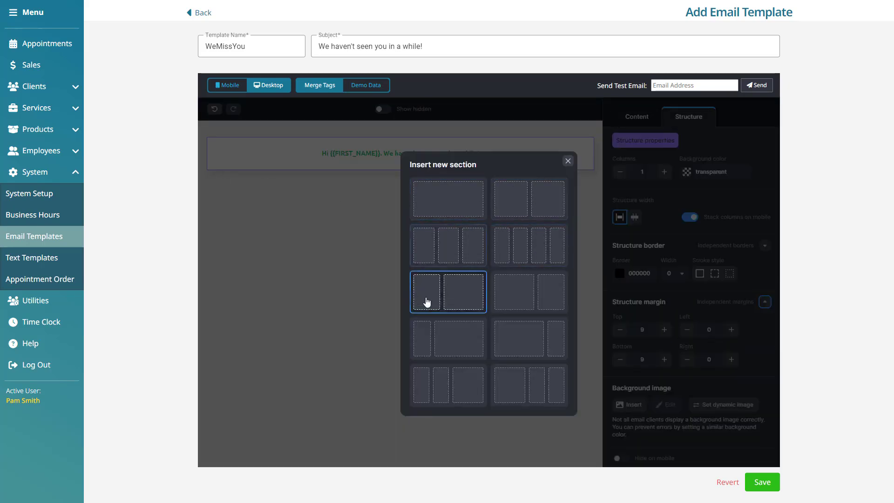
pyautogui.click(450, 207)
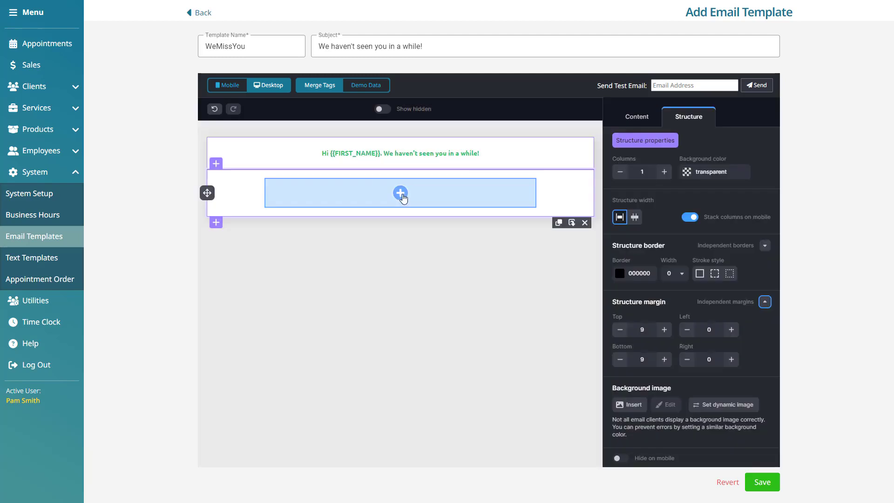
pyautogui.click(403, 197)
pyautogui.click(512, 262)
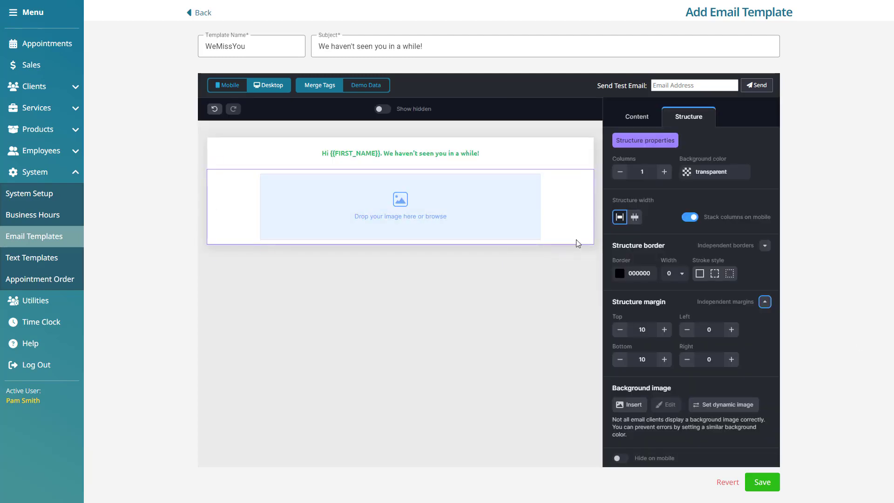
pyautogui.moveTo(578, 243); pyautogui.dragTo(410, 216)
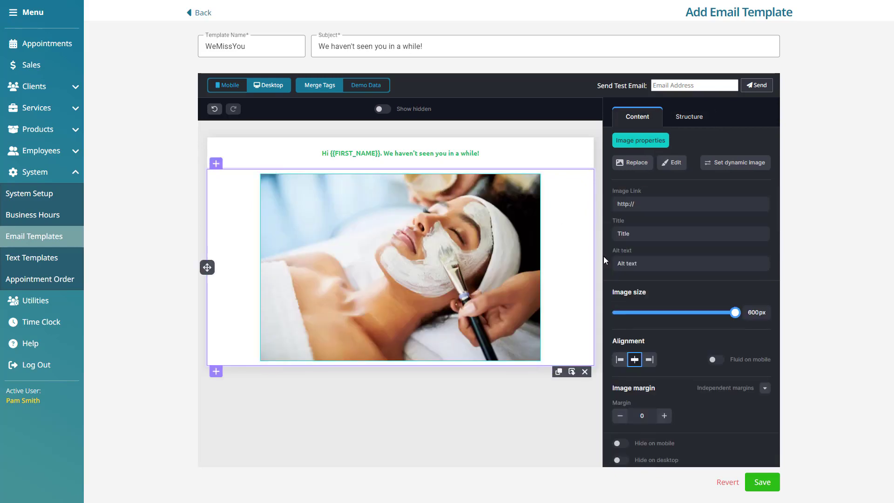
pyautogui.moveTo(735, 313)
pyautogui.mouseDown()
pyautogui.moveTo(693, 314)
pyautogui.moveTo(736, 313)
pyautogui.mouseUp()
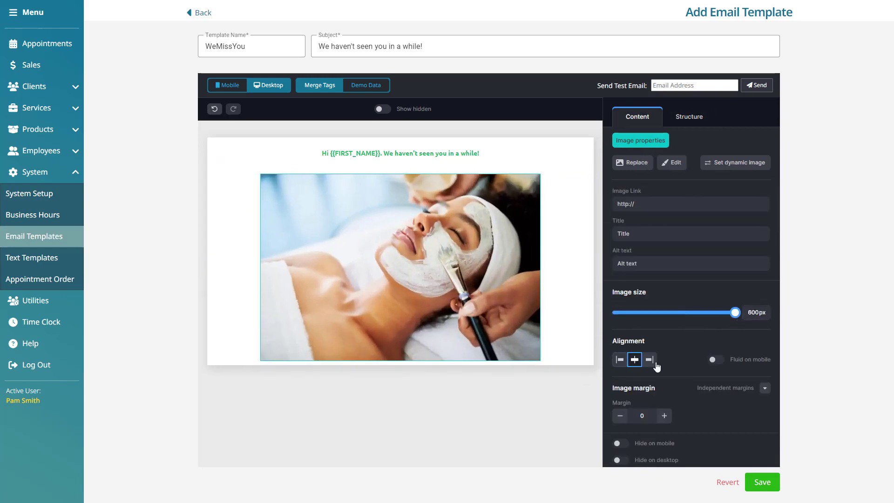
pyautogui.click(665, 417)
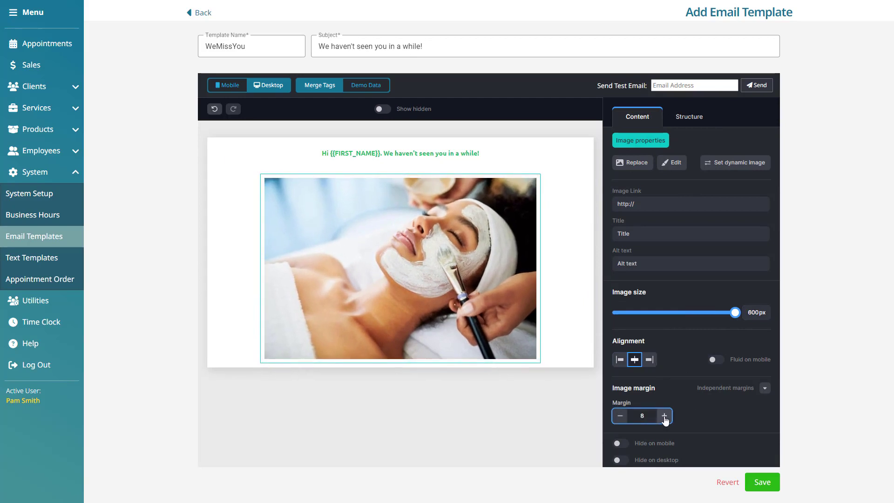
pyautogui.click(621, 416)
pyautogui.click(621, 415)
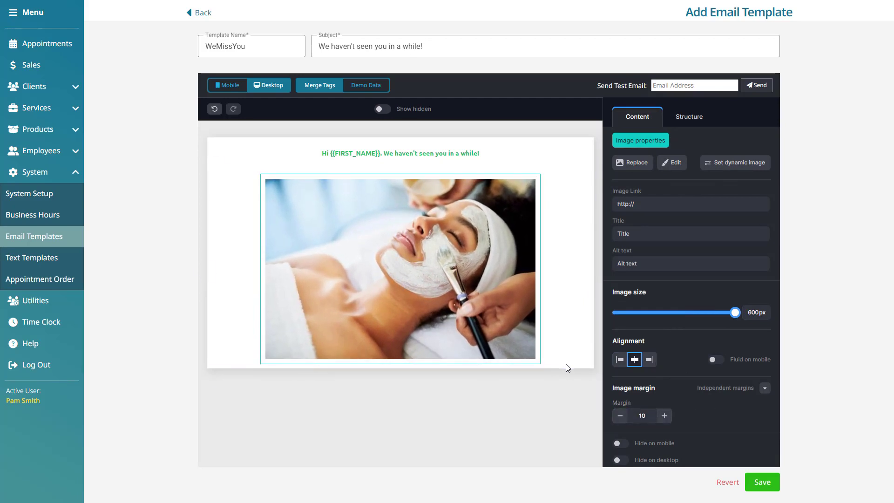
pyautogui.moveTo(567, 366)
# Save the template, then add a one-column row with a button labelled 'Book Now!'.
pyautogui.moveTo(207, 269); pyautogui.dragTo(218, 306)
pyautogui.click(780, 484)
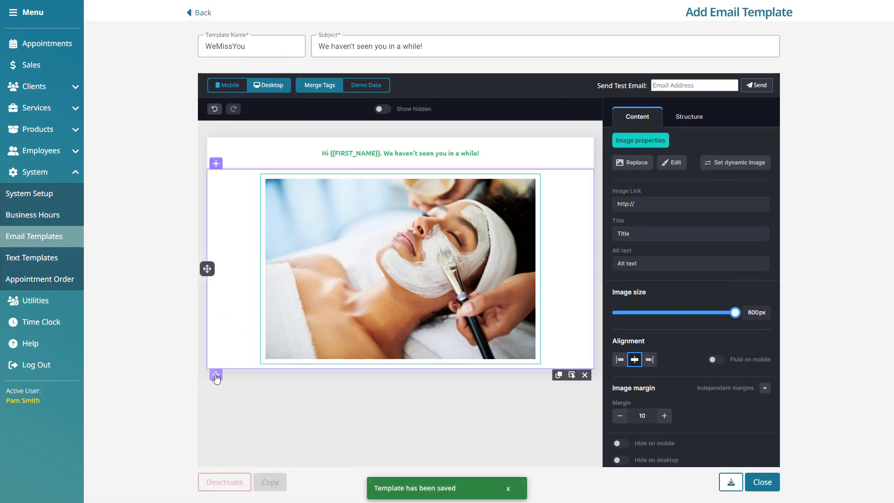
pyautogui.click(216, 371)
pyautogui.click(416, 219)
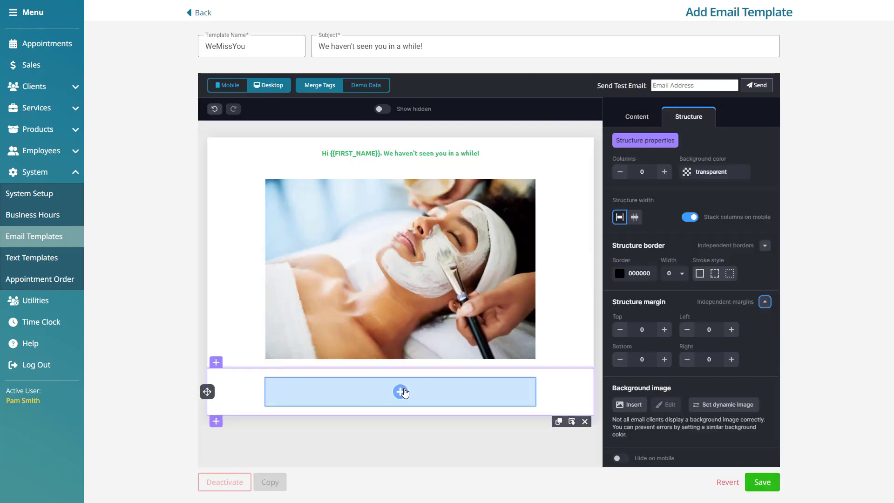
pyautogui.click(401, 392)
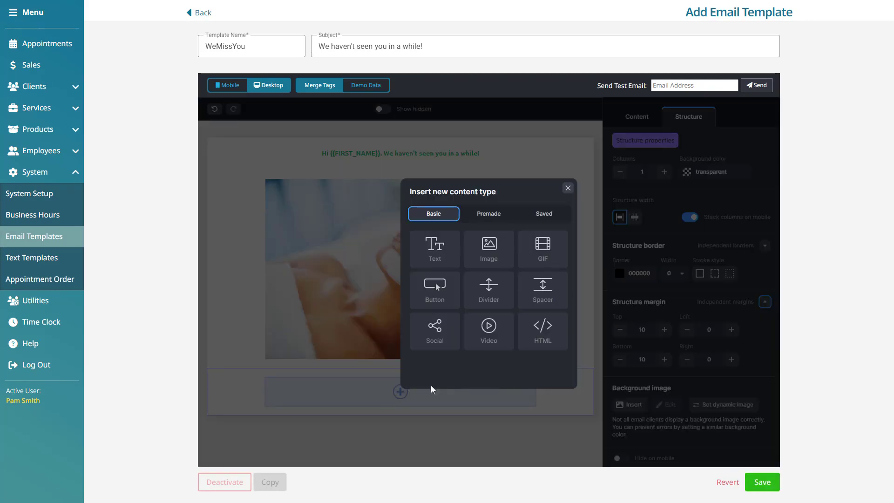
pyautogui.click(454, 288)
pyautogui.click(419, 395)
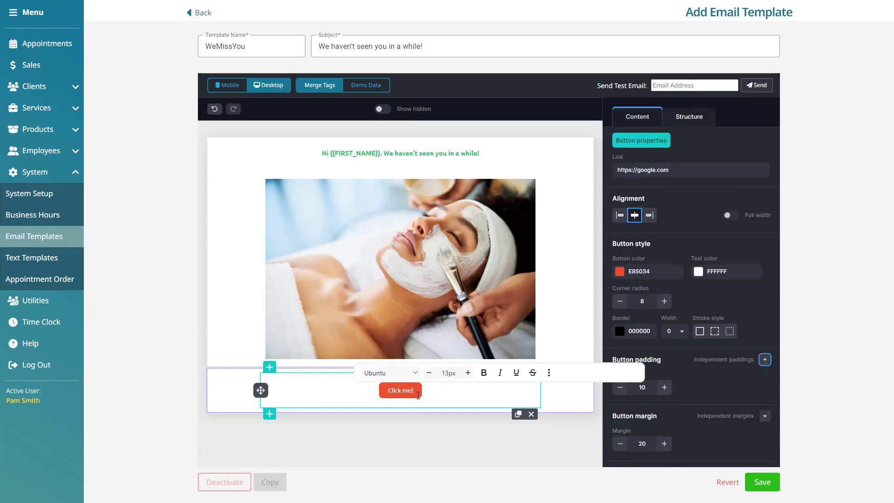
pyautogui.moveTo(419, 392); pyautogui.dragTo(382, 391)
pyautogui.write('B')
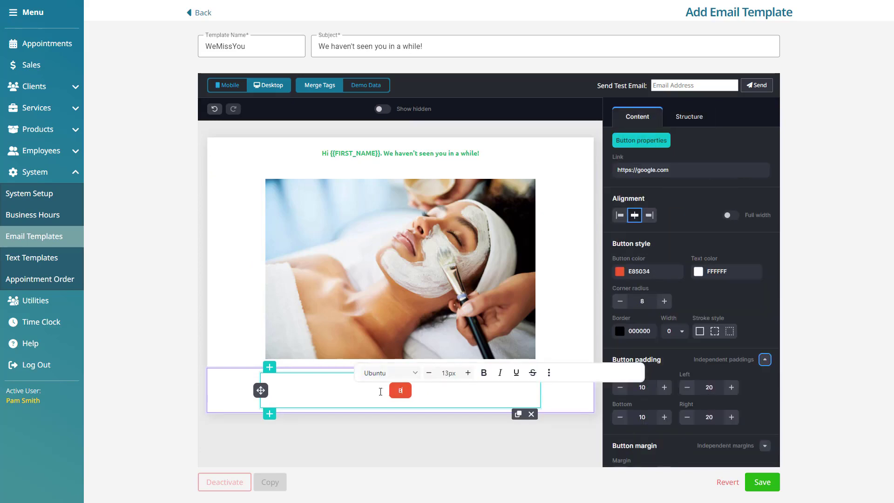
pyautogui.write('ook Now!')
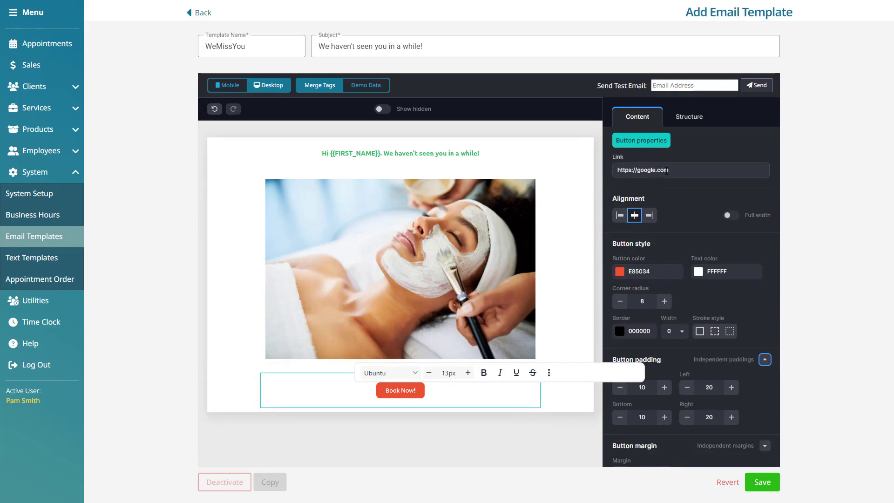
pyautogui.click(674, 172)
pyautogui.tripleClick(674, 171)
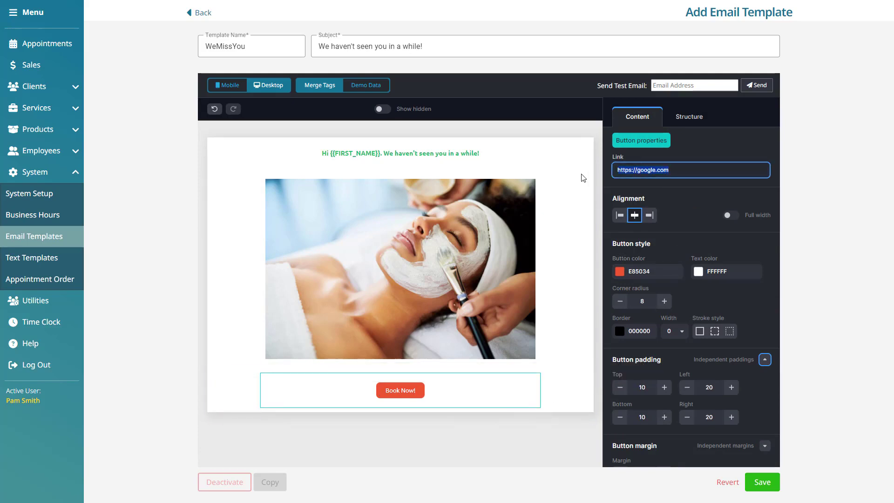
pyautogui.rightClick(51, 174)
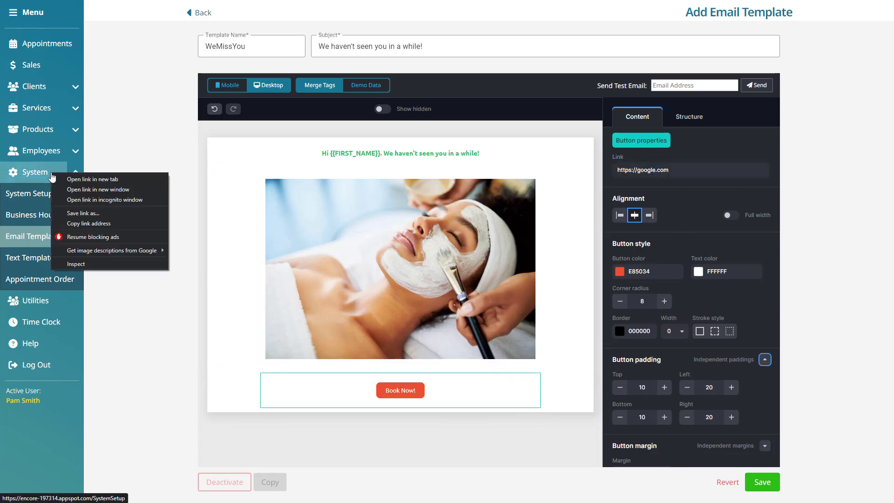
# Copy the booking address salonencore.insightencore.online from System Setup's Online Booking settings.
pyautogui.click(63, 178)
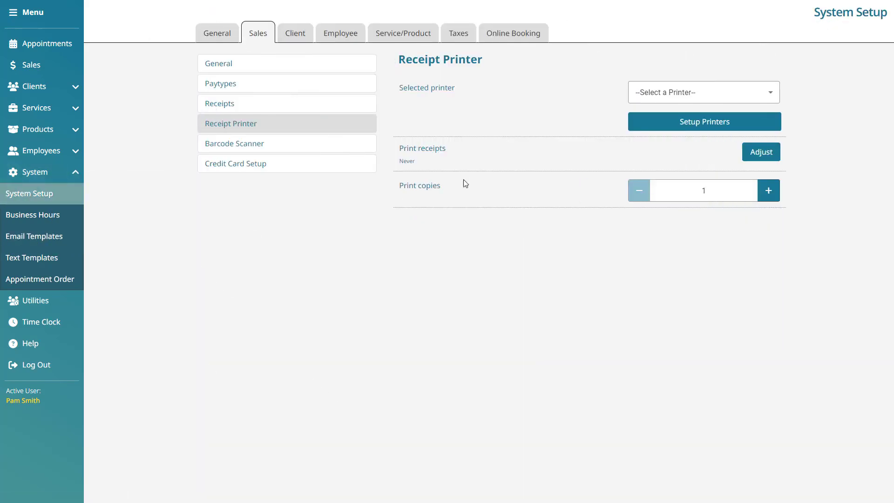
pyautogui.click(545, 37)
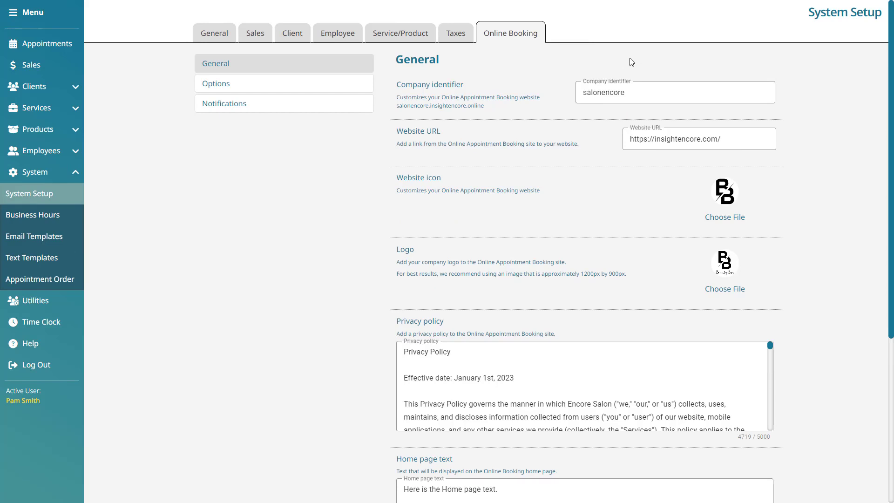
pyautogui.moveTo(476, 110); pyautogui.dragTo(396, 106)
pyautogui.hotkey('ctrl', 'c')
pyautogui.rightClick(397, 106)
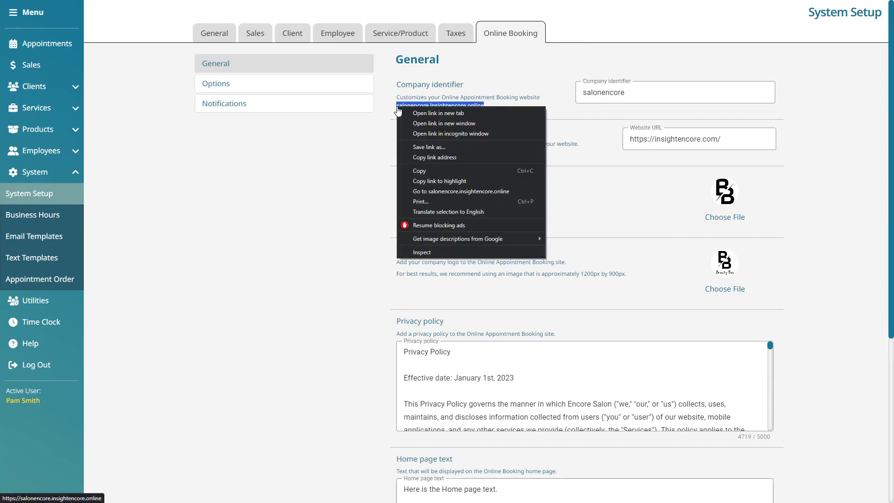
pyautogui.click(442, 171)
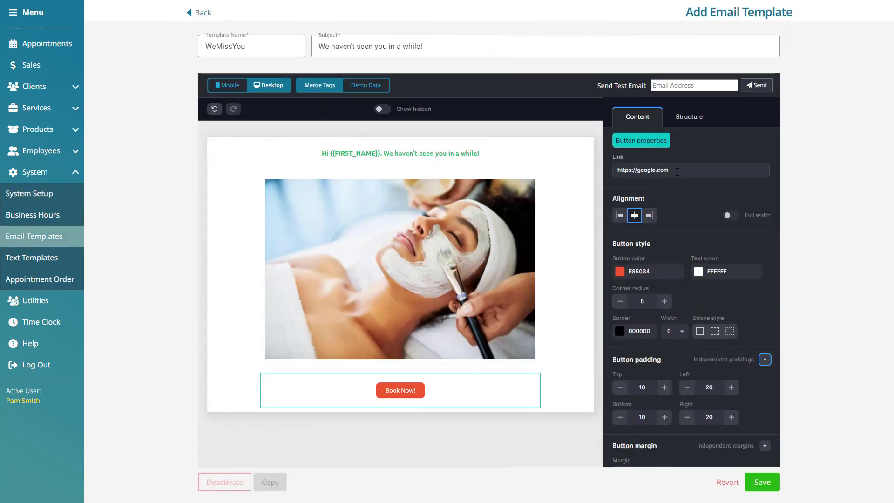
# Link the button to the copied booking address and colour it dark green.
pyautogui.tripleClick(677, 170)
pyautogui.hotkey('ctrl', 'v')
pyautogui.click(637, 272)
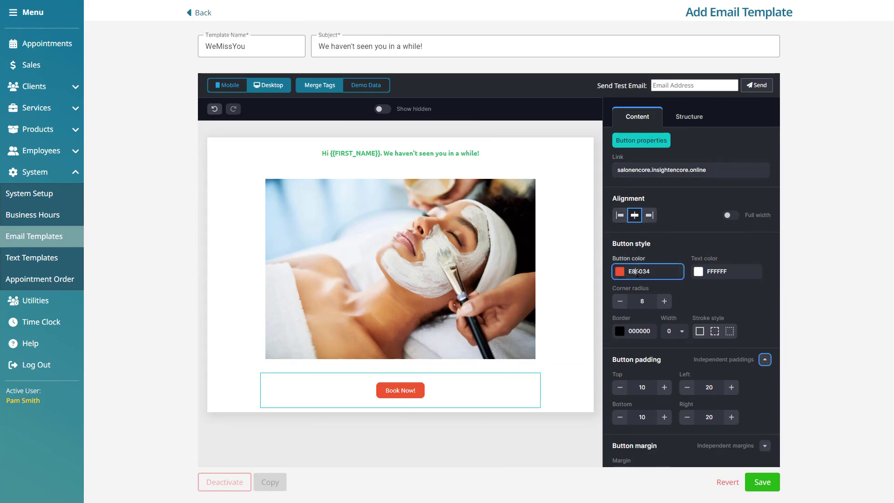
pyautogui.click(624, 275)
pyautogui.click(692, 418)
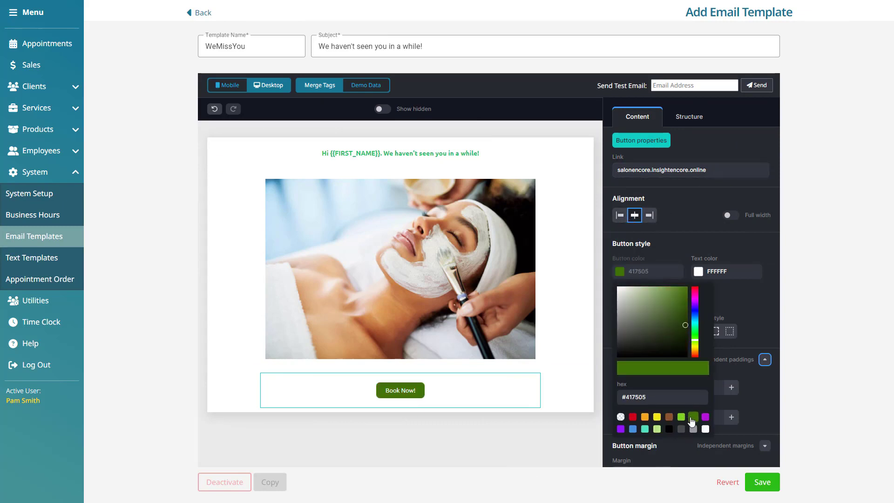
pyautogui.click(735, 272)
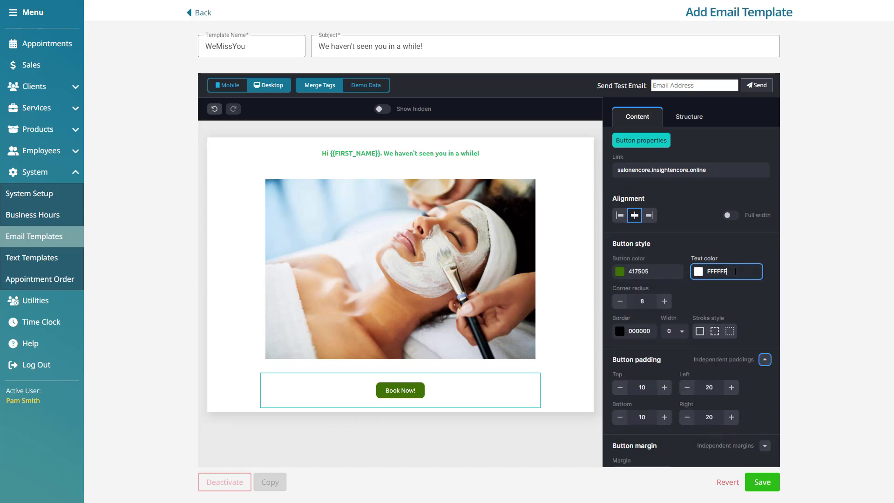
# Round the button corners to 18 and give it a 3px solid border.
pyautogui.click(665, 302)
pyautogui.click(650, 331)
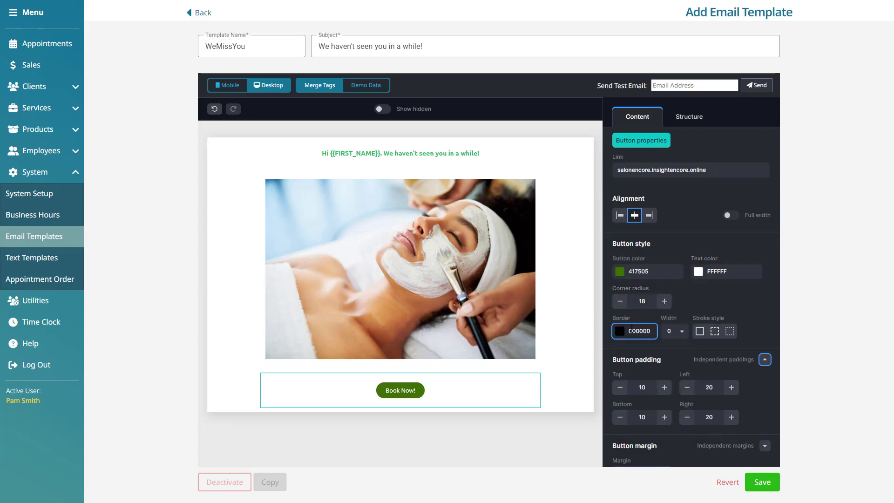
pyautogui.click(680, 331)
pyautogui.click(676, 395)
pyautogui.click(670, 391)
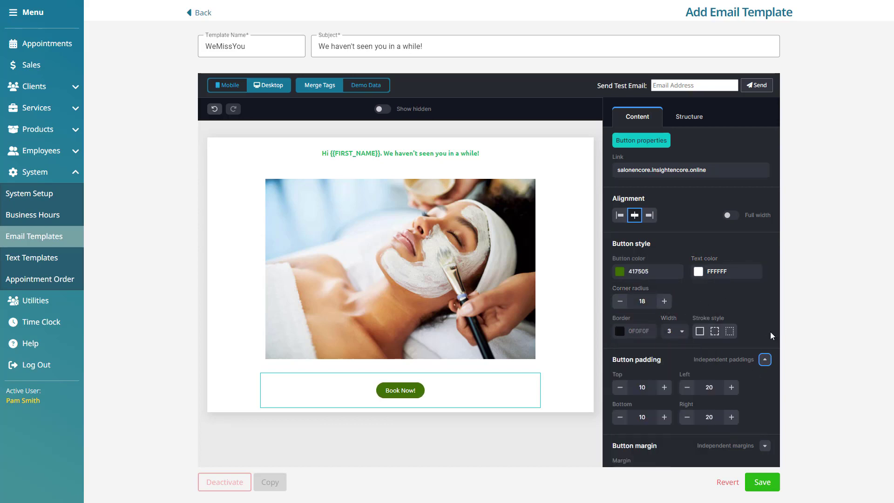
pyautogui.click(715, 331)
pyautogui.click(700, 331)
pyautogui.click(664, 388)
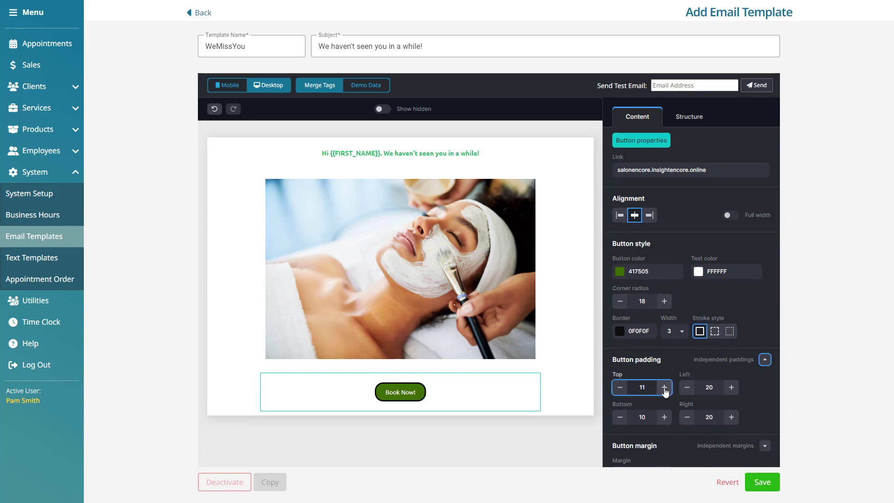
# Set the button's top and bottom padding to 25 and enlarge the Book Now! label font.
pyautogui.click(663, 388)
pyautogui.click(663, 388)
pyautogui.click(730, 387)
pyautogui.click(729, 387)
pyautogui.click(729, 387)
pyautogui.doubleClick(729, 388)
pyautogui.doubleClick(635, 387)
pyautogui.write('25')
pyautogui.doubleClick(634, 418)
pyautogui.write('25')
pyautogui.doubleClick(701, 418)
pyautogui.write('25')
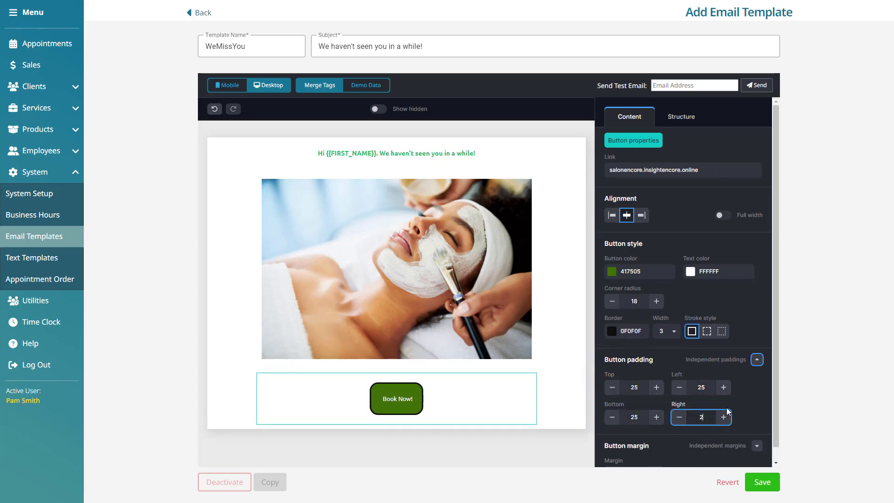
pyautogui.scroll(-2, 732, 409)
pyautogui.moveTo(416, 401); pyautogui.dragTo(379, 399)
pyautogui.click(465, 375)
pyautogui.click(465, 375)
pyautogui.click(465, 375)
pyautogui.click(465, 375)
pyautogui.click(465, 375)
pyautogui.click(465, 374)
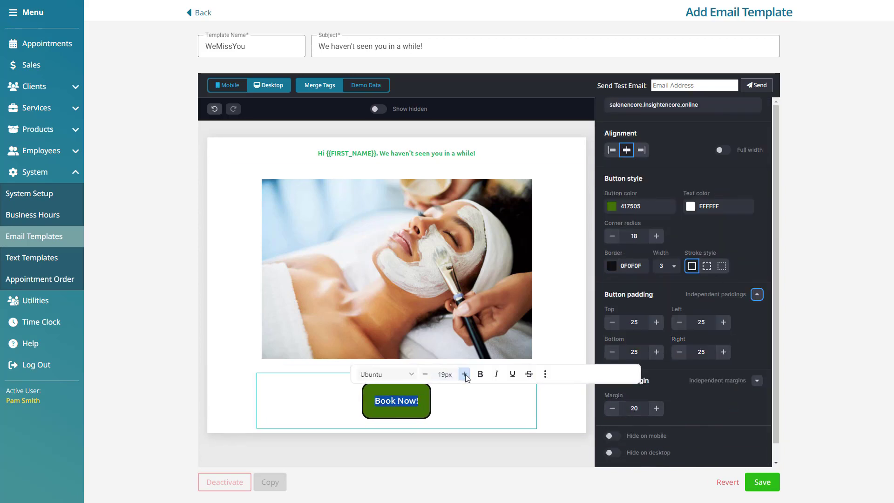
# Set all four button paddings to 10 and remove the border with width 0.
pyautogui.moveTo(642, 322); pyautogui.dragTo(617, 323)
pyautogui.write('10')
pyautogui.doubleClick(702, 321)
pyautogui.write('10')
pyautogui.doubleClick(635, 351)
pyautogui.write('10')
pyautogui.doubleClick(702, 352)
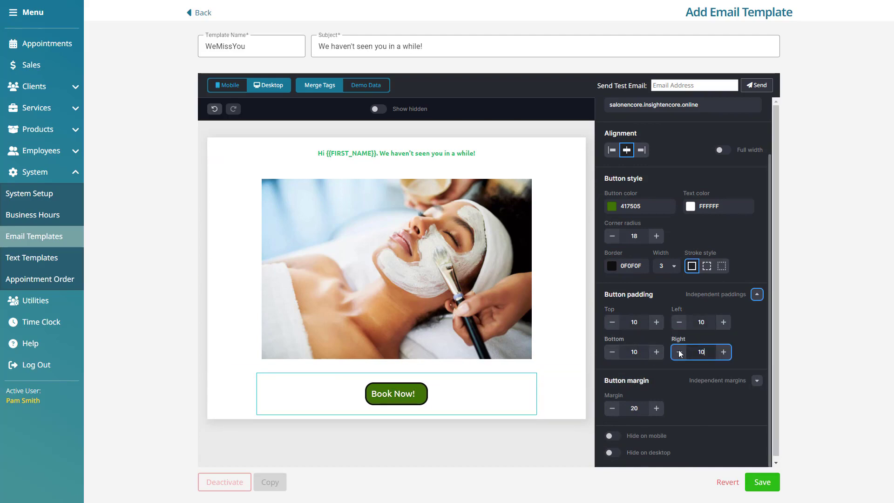
pyautogui.write('10')
pyautogui.click(675, 266)
pyautogui.click(662, 281)
# Add a new empty one-column row below the image row.
pyautogui.click(397, 393)
pyautogui.click(216, 364)
pyautogui.click(259, 220)
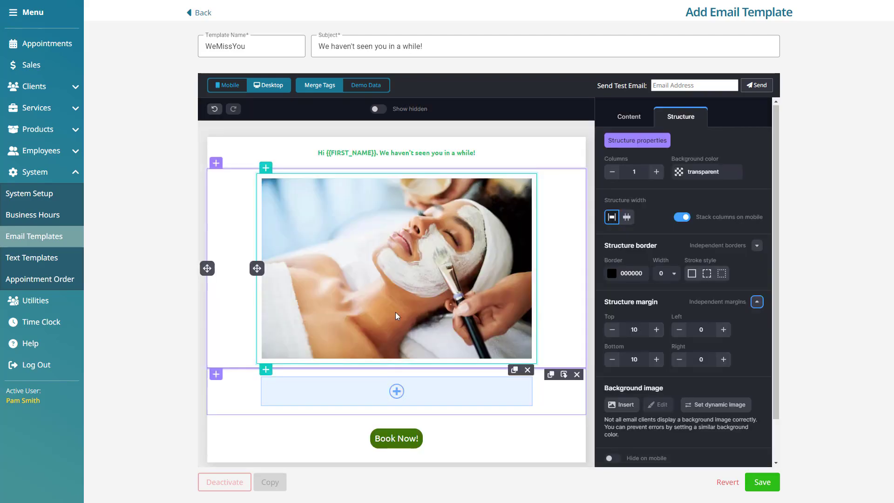
# Insert a Text block and paste the 20%-off facials promo over its placeholder.
pyautogui.click(397, 392)
pyautogui.click(434, 259)
pyautogui.moveTo(380, 383); pyautogui.dragTo(245, 385)
pyautogui.write("We miss you at Encore Salon & Spa! To welcome you back to our spa, please enjoy 20% off any facial service. Just mention this email when booking. Don't wait! Book before June 30th 2023 to take advantage of this offer.")
pyautogui.moveTo(431, 399); pyautogui.dragTo(247, 385)
# Make the promo text 14px, bold, green and centred, then save the template.
pyautogui.click(434, 345)
pyautogui.click(435, 345)
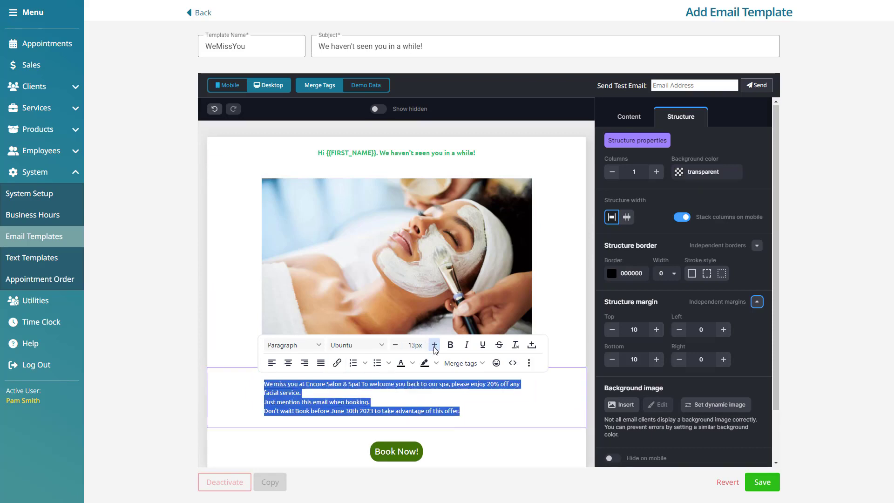
pyautogui.click(435, 345)
pyautogui.click(450, 345)
pyautogui.click(413, 362)
pyautogui.click(400, 391)
pyautogui.click(288, 363)
pyautogui.click(515, 419)
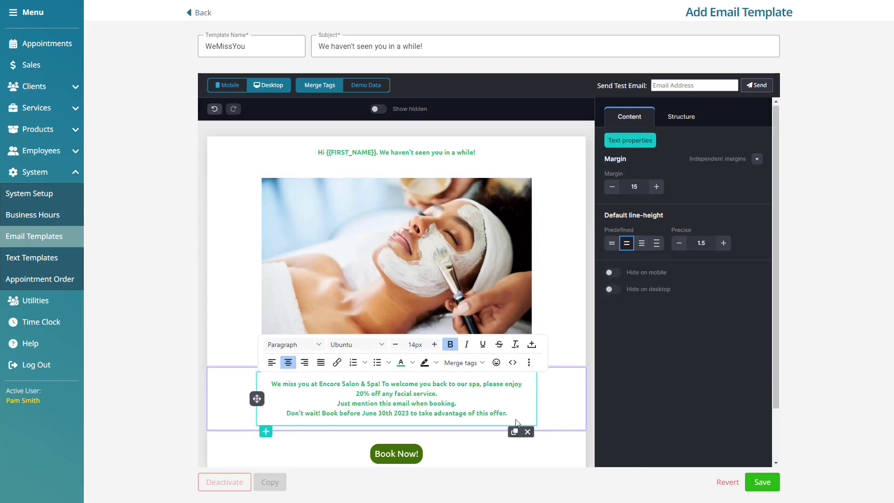
pyautogui.scroll(-2, 515, 432)
pyautogui.click(477, 410)
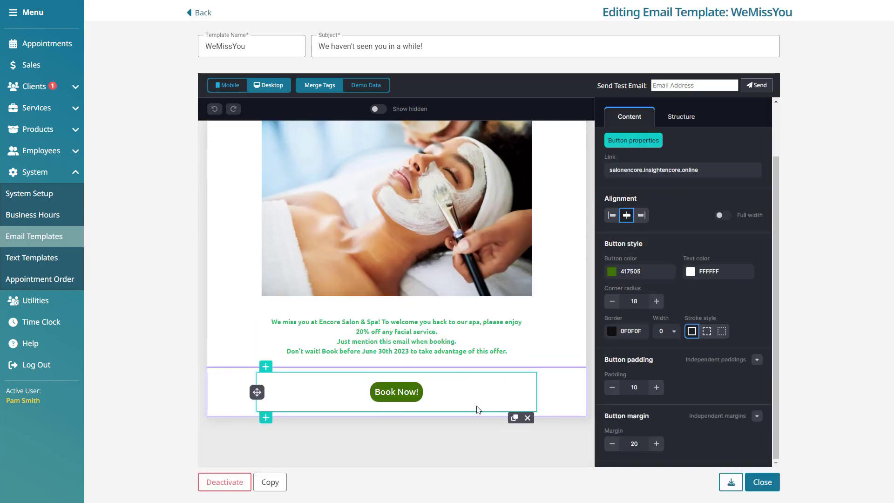
# Insert the premade white centred footer with social icons below the Book Now! button.
pyautogui.click(266, 418)
pyautogui.click(489, 217)
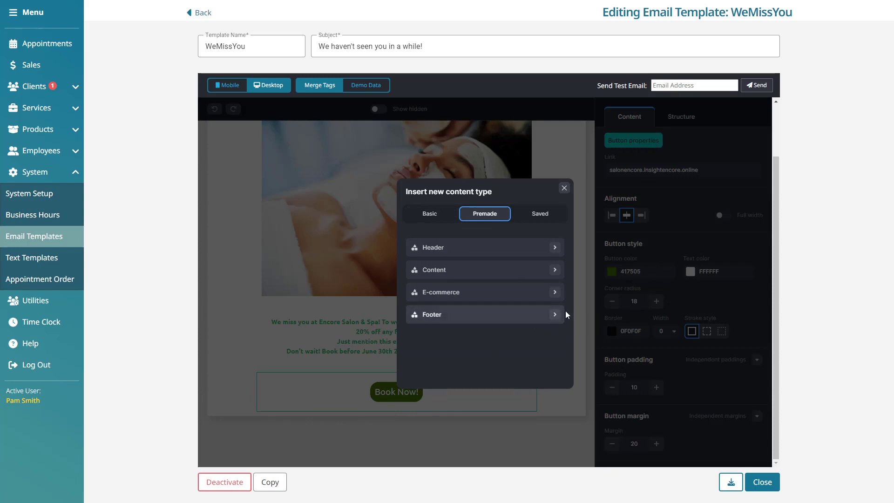
pyautogui.click(553, 247)
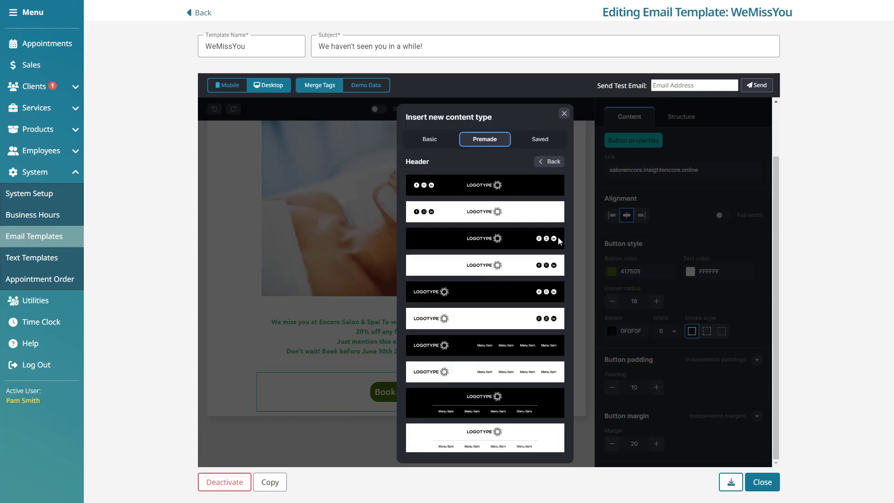
pyautogui.click(550, 171)
pyautogui.click(555, 270)
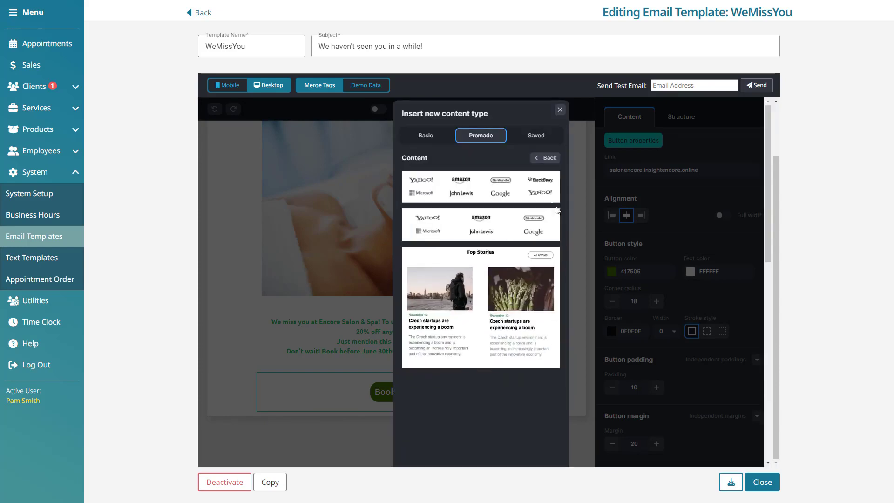
pyautogui.click(548, 161)
pyautogui.click(554, 292)
pyautogui.click(550, 236)
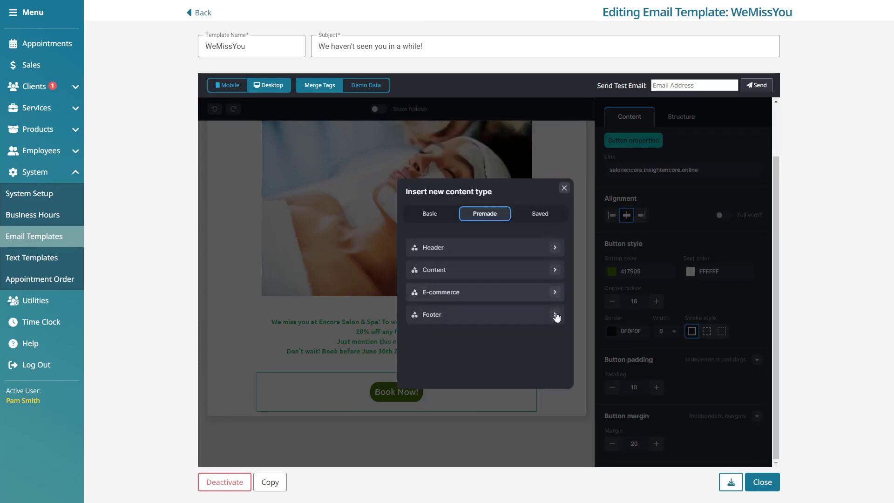
pyautogui.click(556, 313)
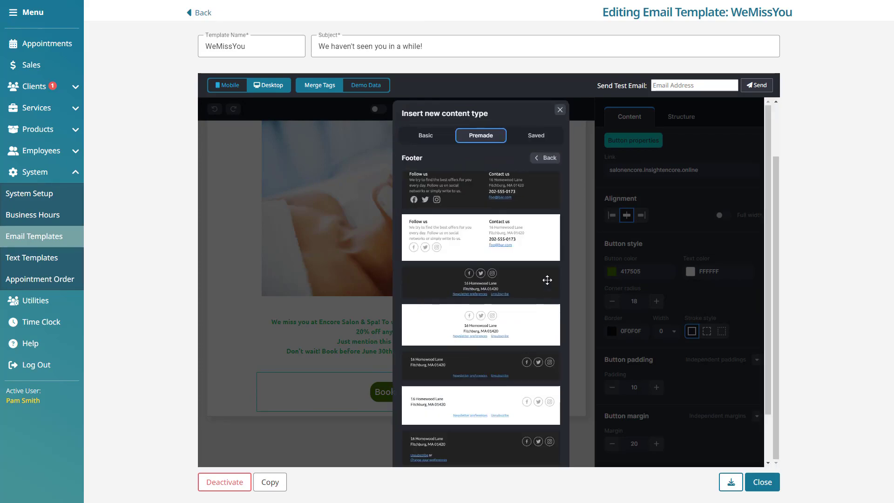
pyautogui.click(532, 325)
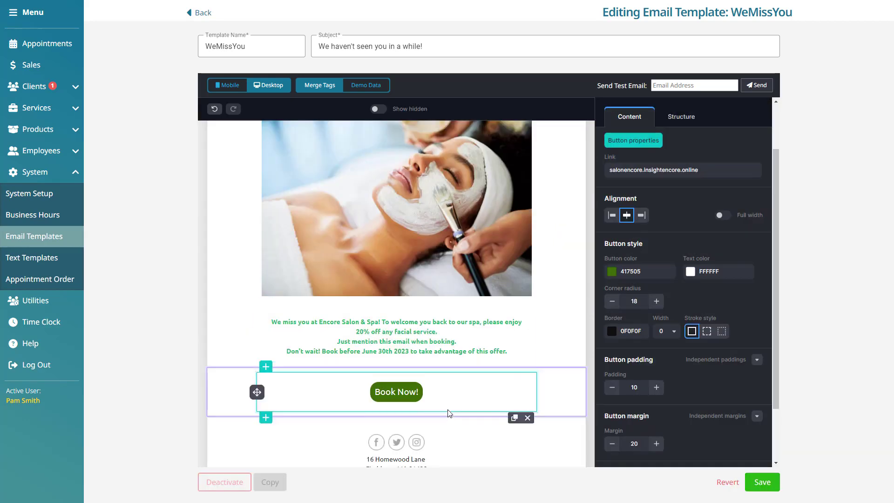
# Review the Facebook and Twitter profile links in the footer's social icons.
pyautogui.scroll(-3, 445, 396)
pyautogui.click(449, 365)
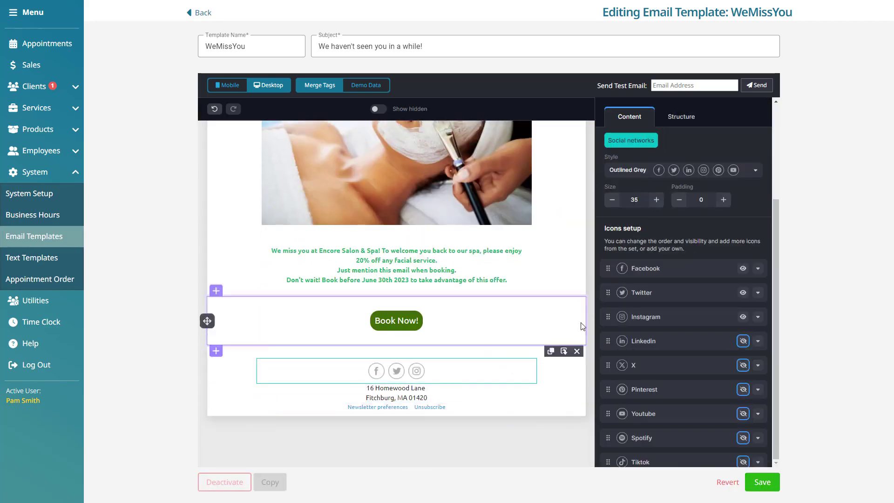
pyautogui.click(758, 269)
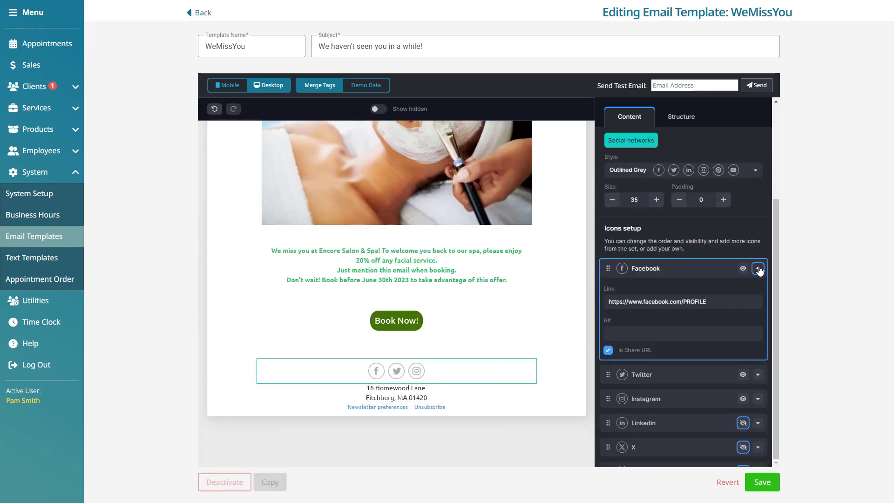
pyautogui.click(759, 377)
pyautogui.scroll(-2, 743, 371)
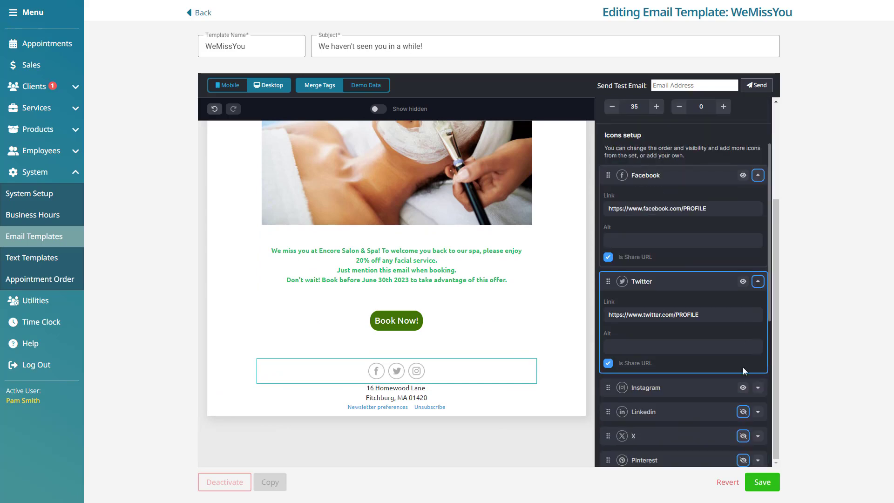
pyautogui.moveTo(708, 209); pyautogui.dragTo(675, 209)
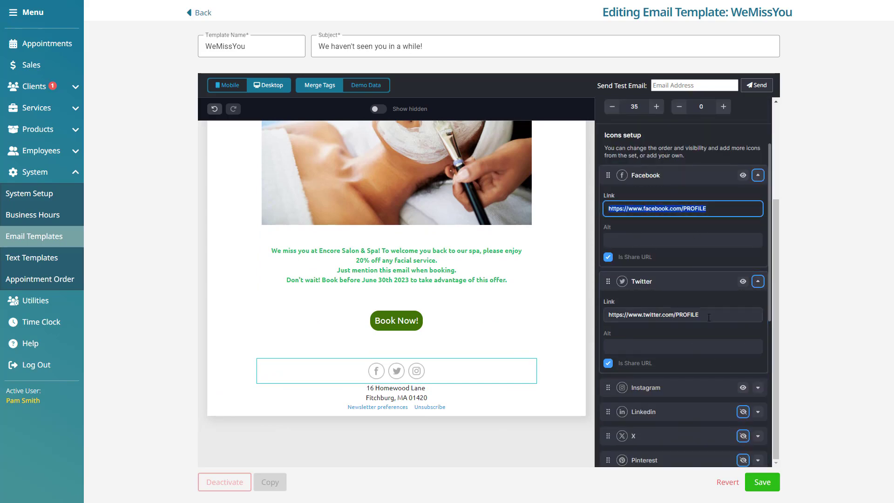
pyautogui.moveTo(708, 315); pyautogui.dragTo(589, 311)
pyautogui.scroll(1, 741, 332)
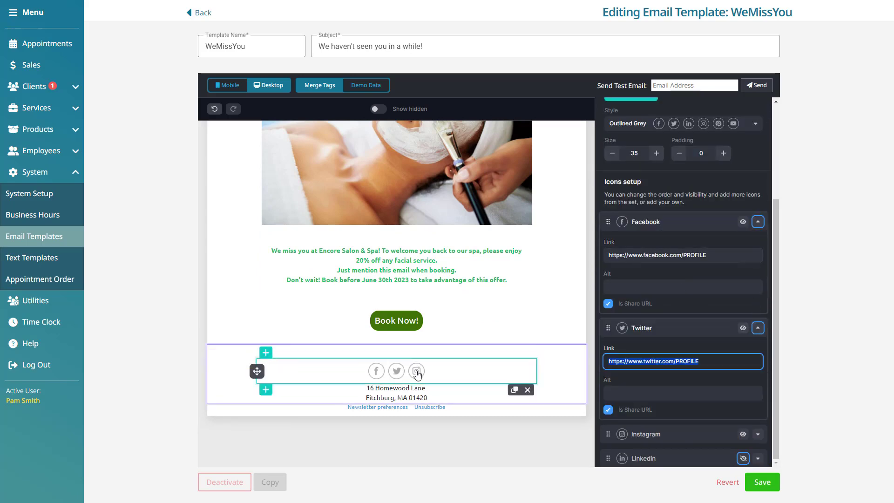
# Delete the social icons block, undo the deletion, and preview at mobile width.
pyautogui.click(529, 392)
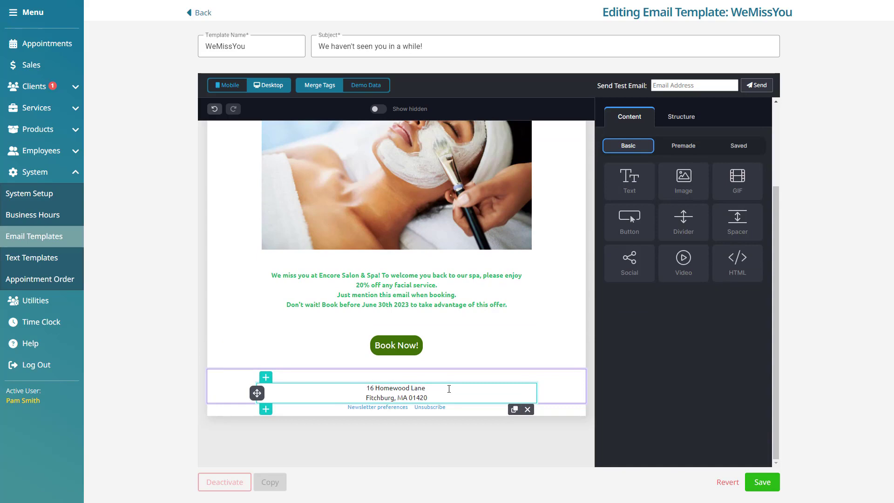
pyautogui.click(214, 109)
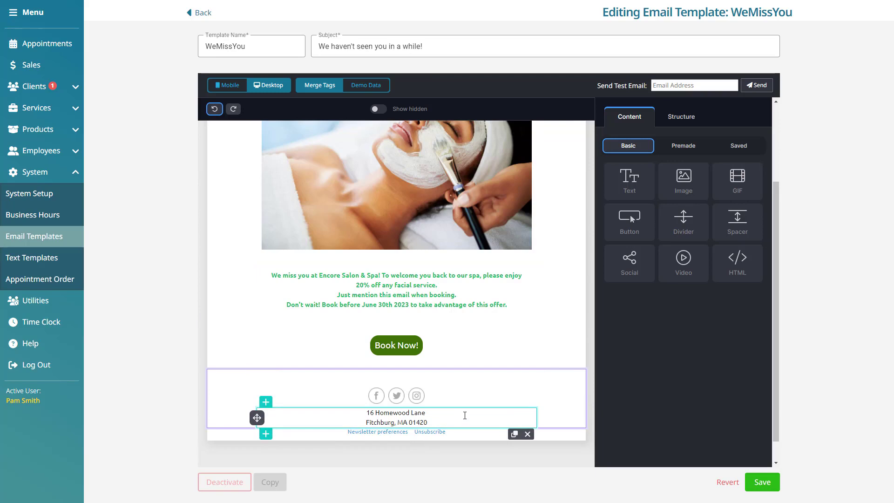
pyautogui.click(219, 88)
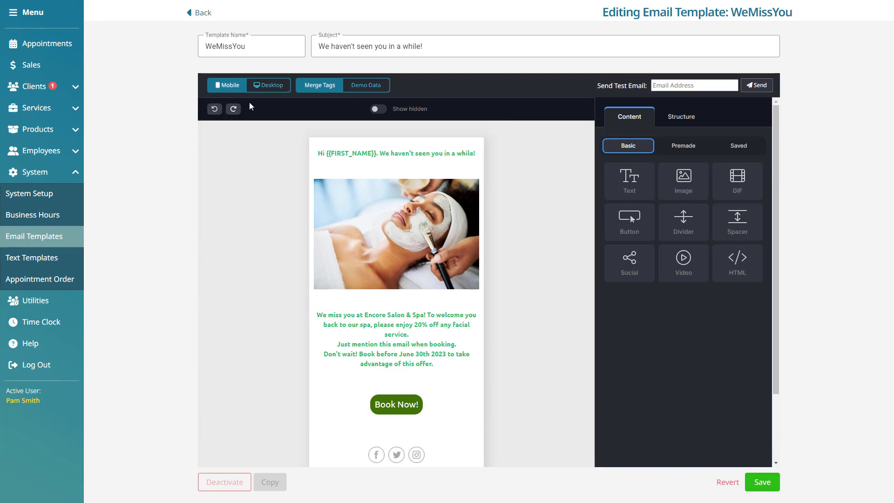
# Recheck the mobile preview, send one test email to the support address, and save WeMissYou.
pyautogui.click(268, 85)
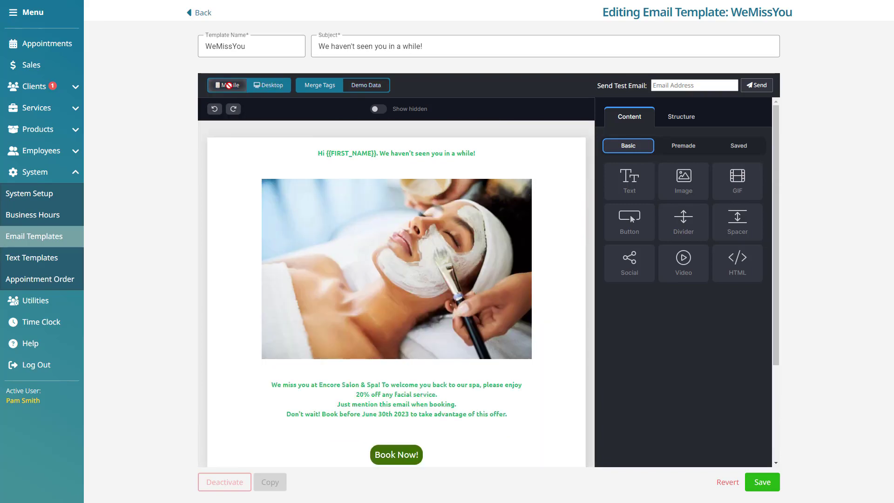
pyautogui.click(231, 85)
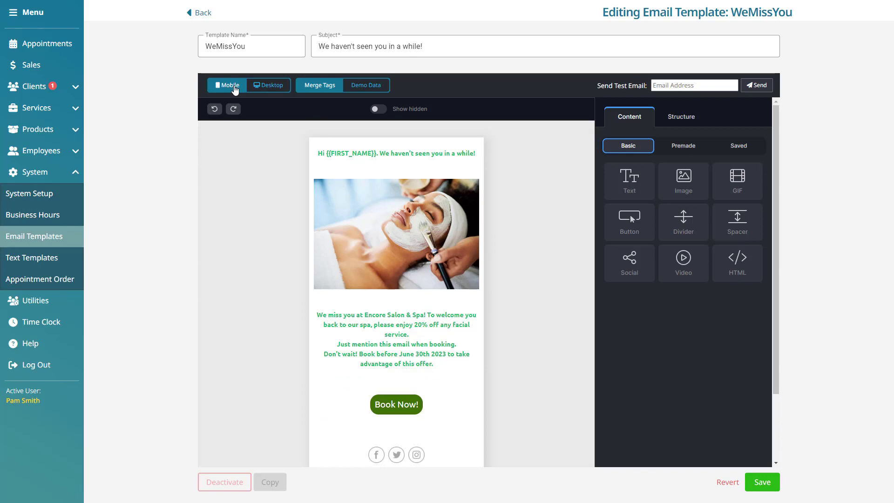
pyautogui.click(690, 85)
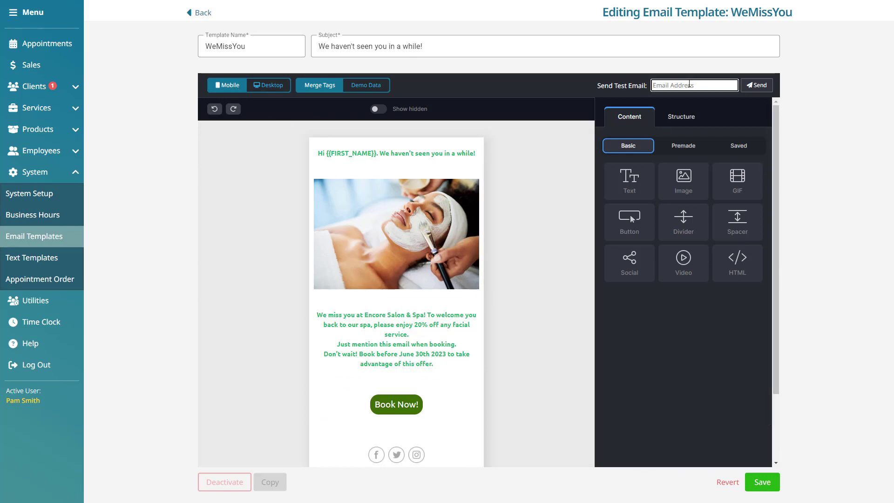
pyautogui.click(765, 86)
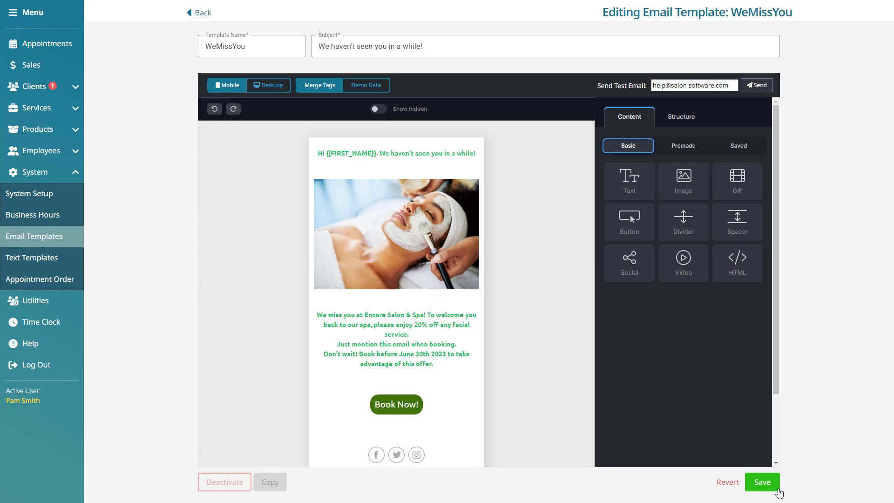
pyautogui.click(776, 493)
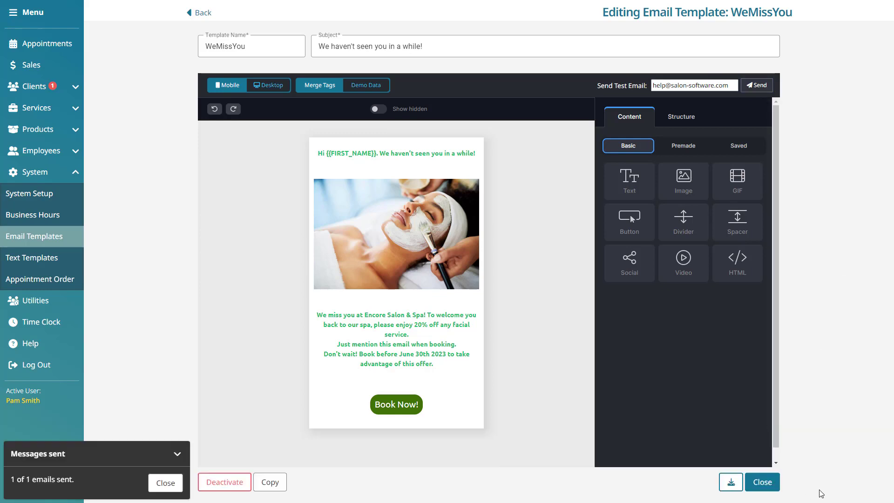